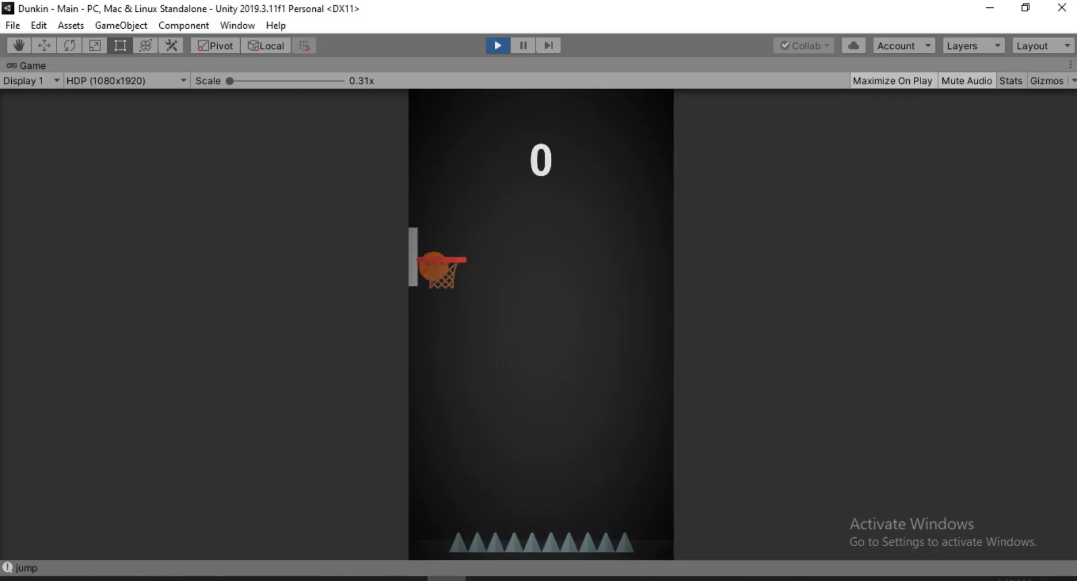
Step: Jump the ball repeatedly through the alternating left and right hoops to keep the score climbing
{"action": "key", "text": "space"}
{"action": "key", "text": "space"}
{"action": "key", "text": "space"}
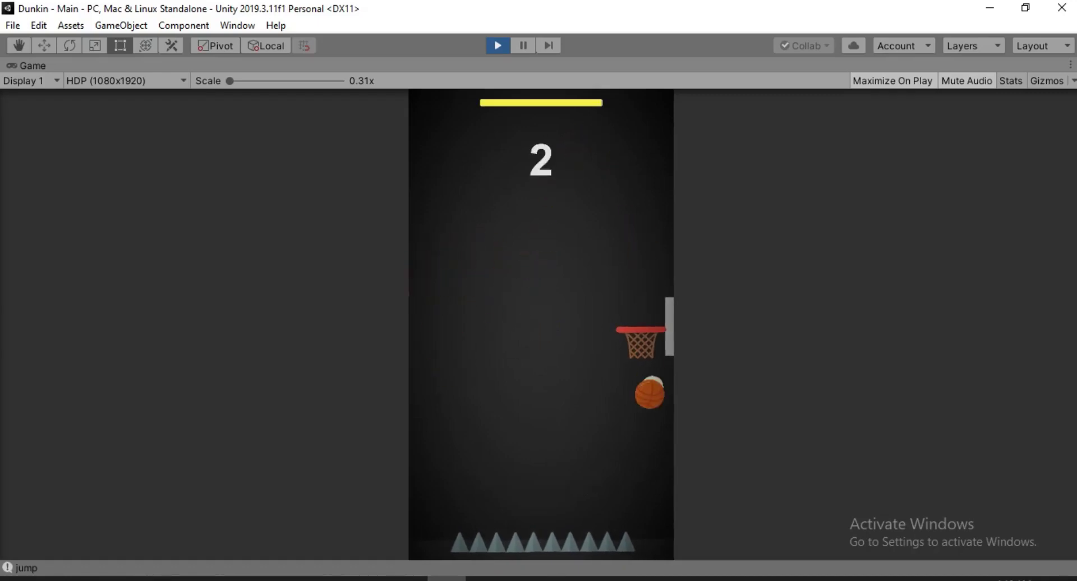
{"action": "key", "text": "space"}
{"action": "key", "text": "space"}
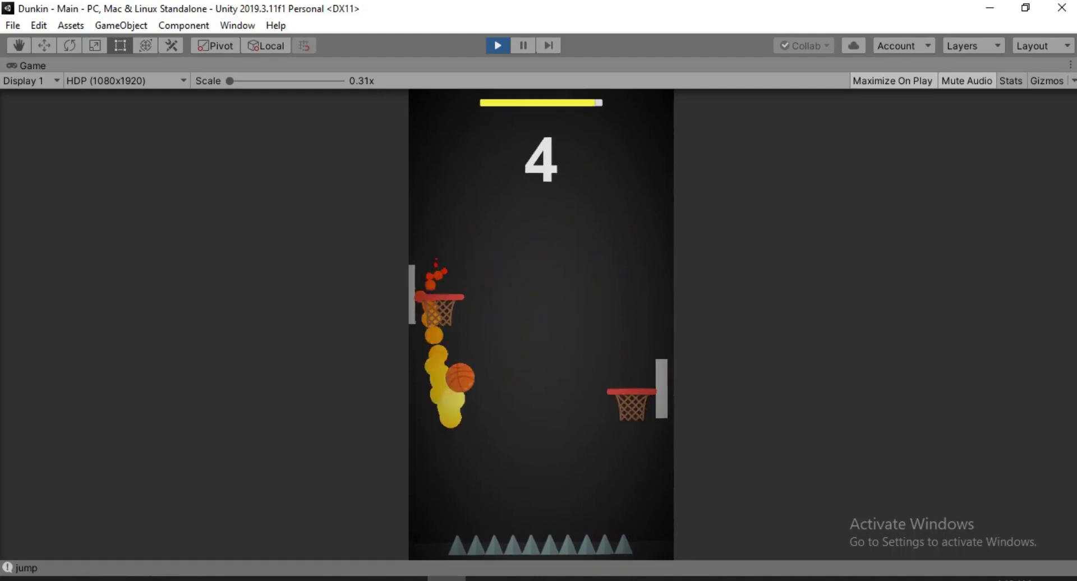
{"action": "key", "text": "space"}
{"action": "key", "text": "space"}
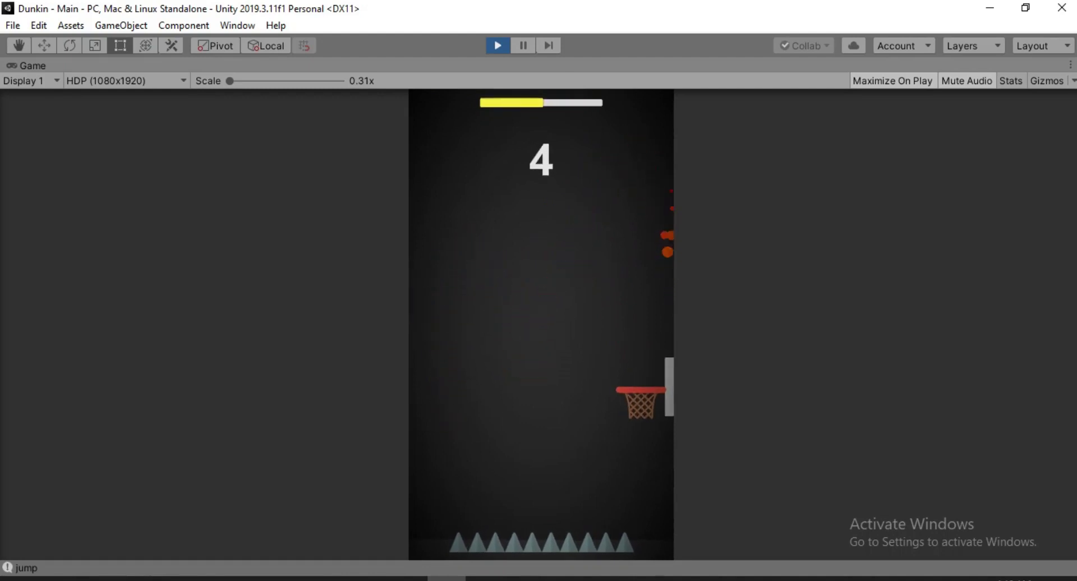
{"action": "key", "text": "space"}
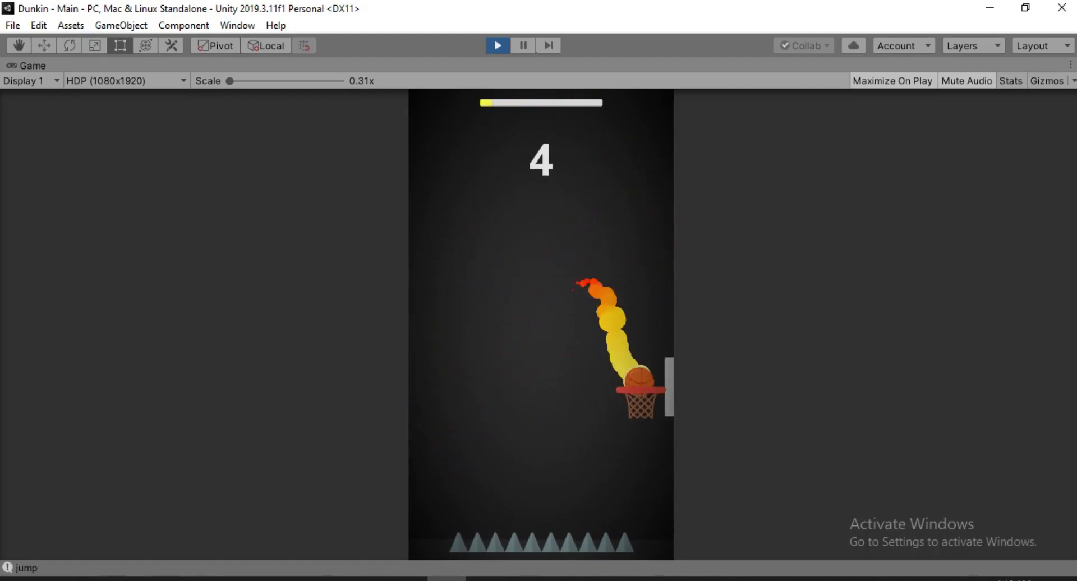
{"action": "key", "text": "space"}
{"action": "key", "text": "space"}
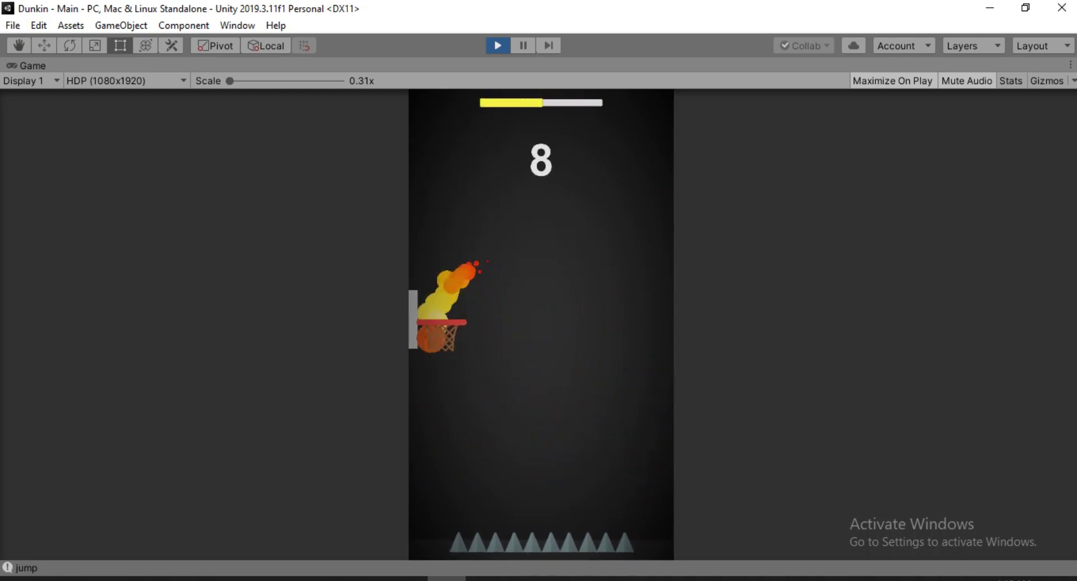
{"action": "key", "text": "space"}
{"action": "key", "text": "space"}
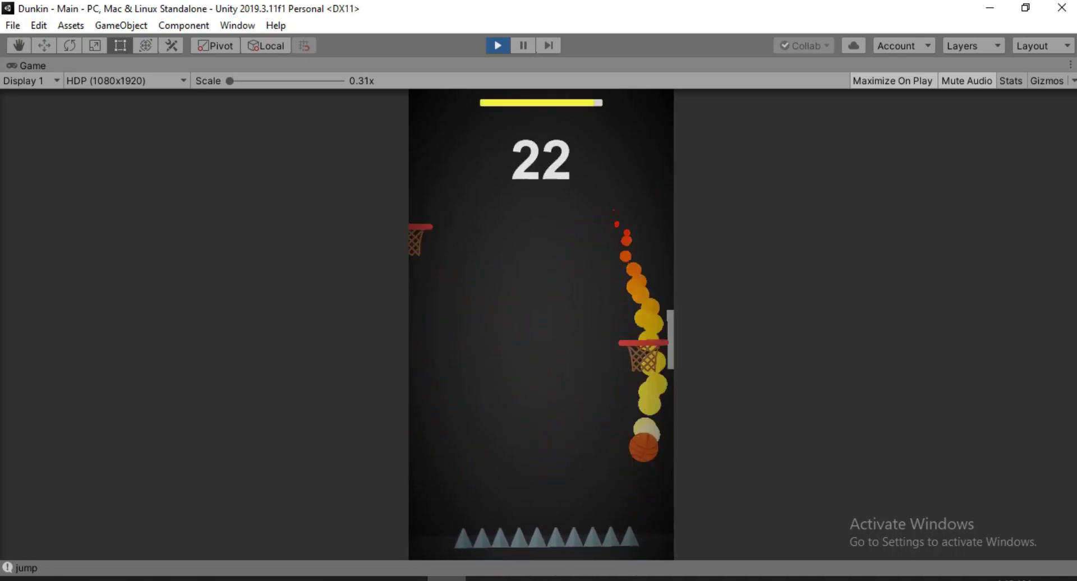
{"action": "key", "text": "space"}
{"action": "key", "text": "space"}
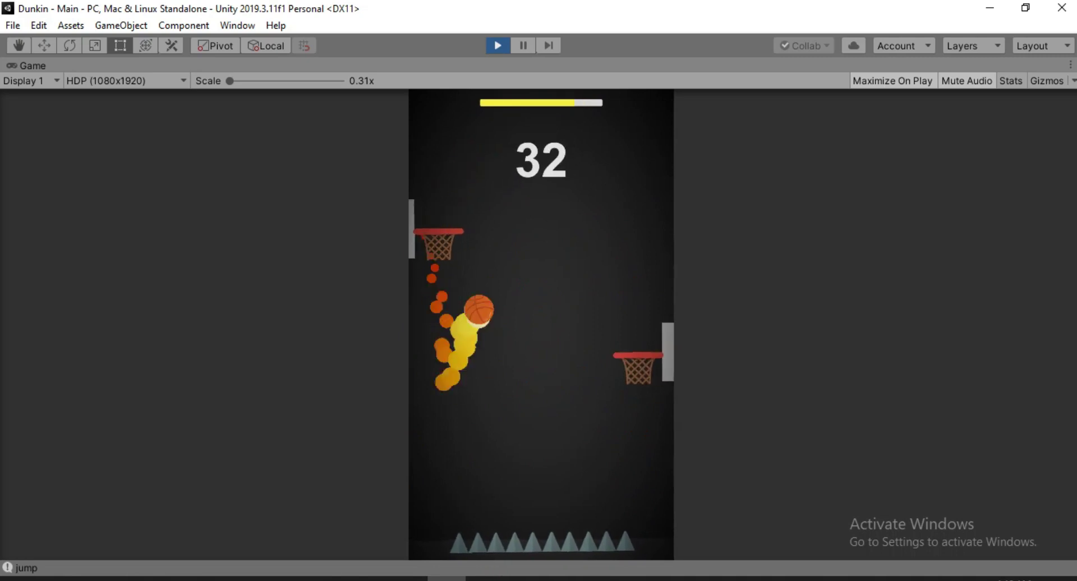
{"action": "key", "text": "space"}
{"action": "key", "text": "space"}
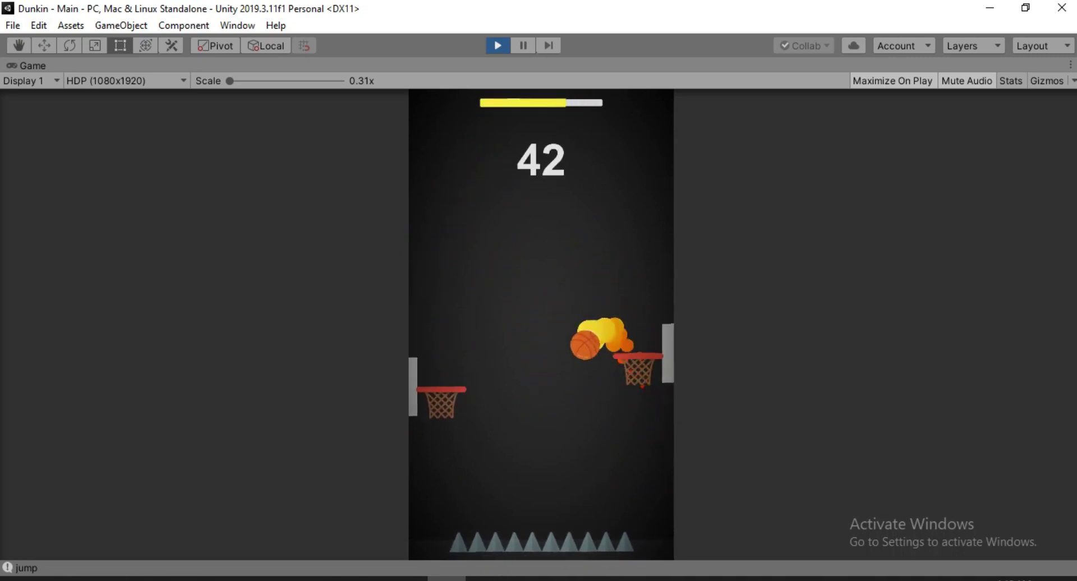
{"action": "key", "text": "space"}
{"action": "key", "text": "space"}
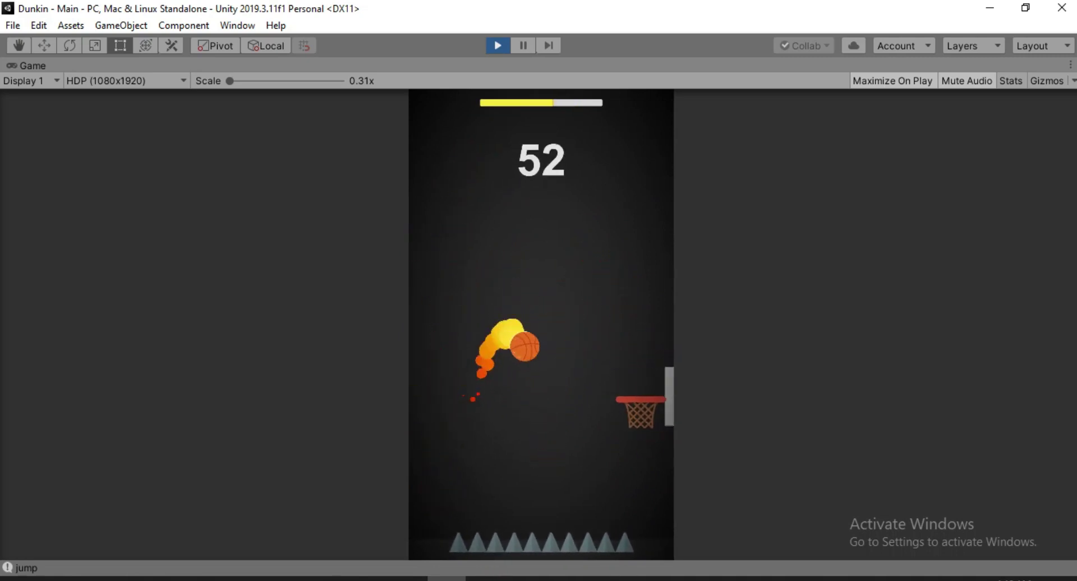
{"action": "key", "text": "space"}
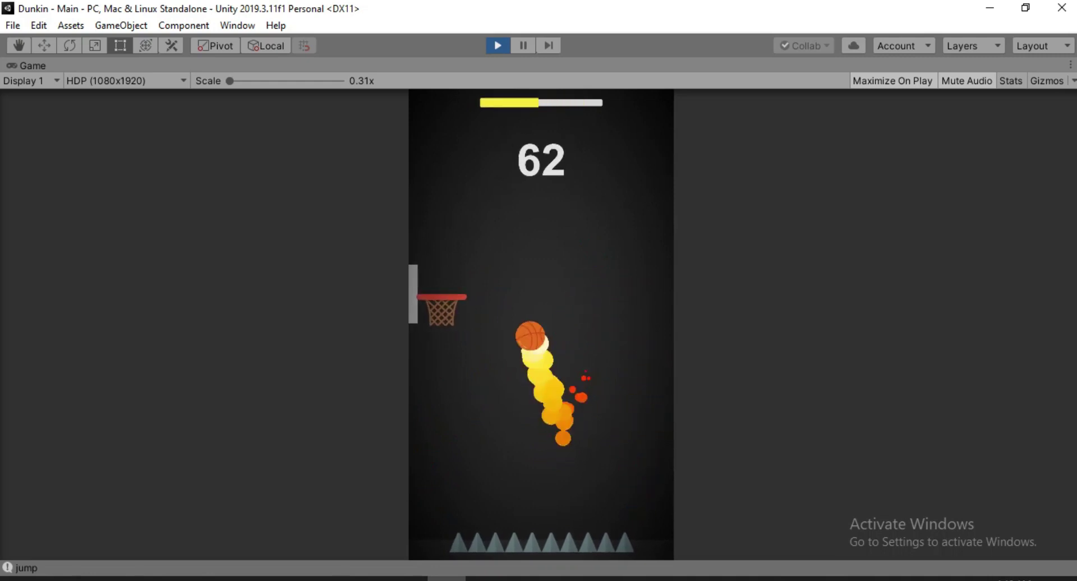
{"action": "key", "text": "space"}
{"action": "key", "text": "space"}
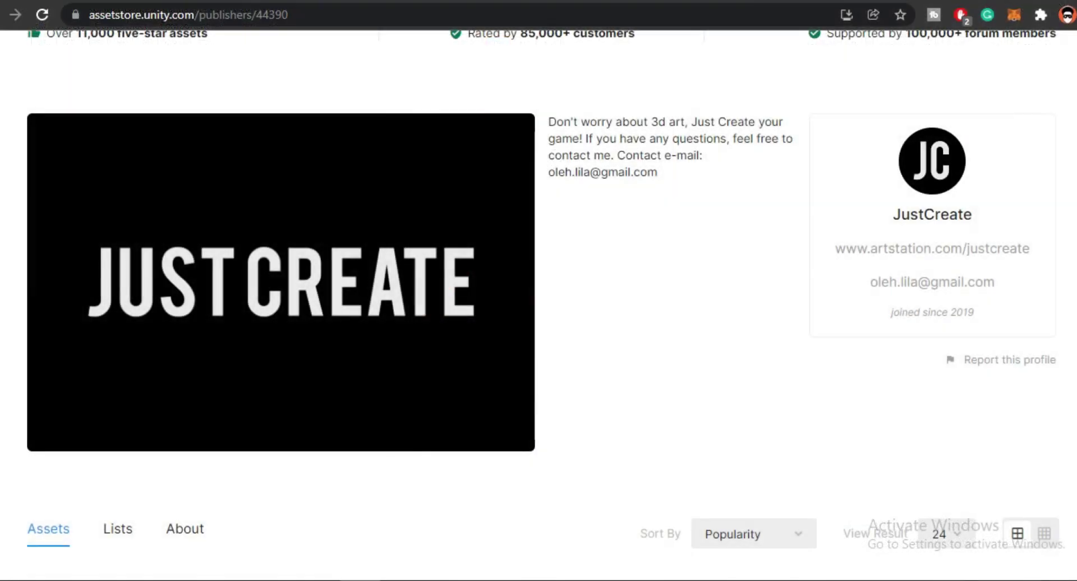
Step: Scroll down the JustCreate publisher page past all asset cards to its last row of packs
{"action": "scroll", "coordinate": [538, 306], "scroll_direction": "down", "scroll_amount": 2}
{"action": "scroll", "coordinate": [539, 306], "scroll_direction": "down", "scroll_amount": 4}
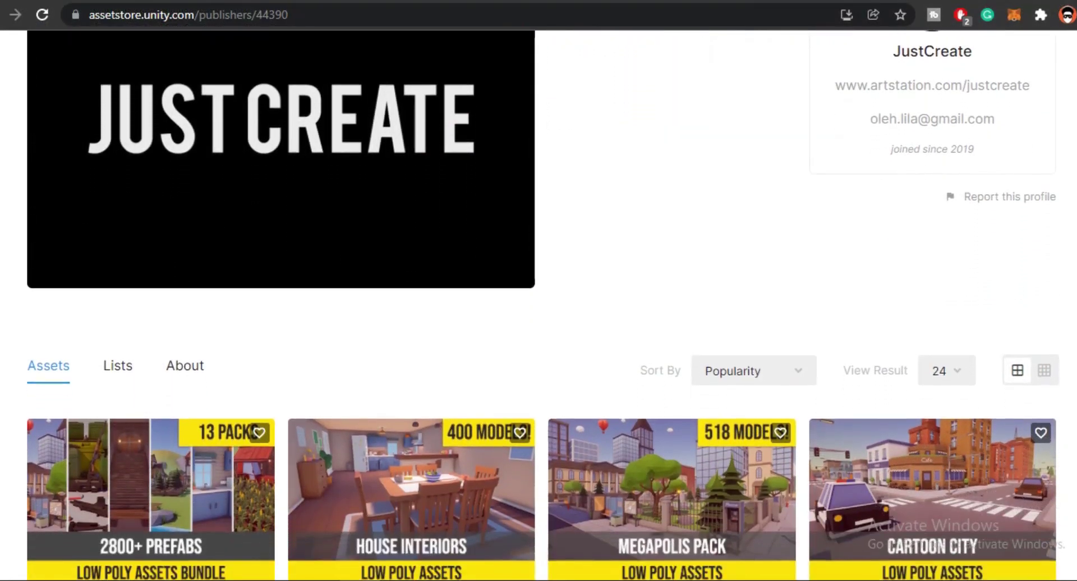
{"action": "scroll", "coordinate": [538, 306], "scroll_direction": "down", "scroll_amount": 6}
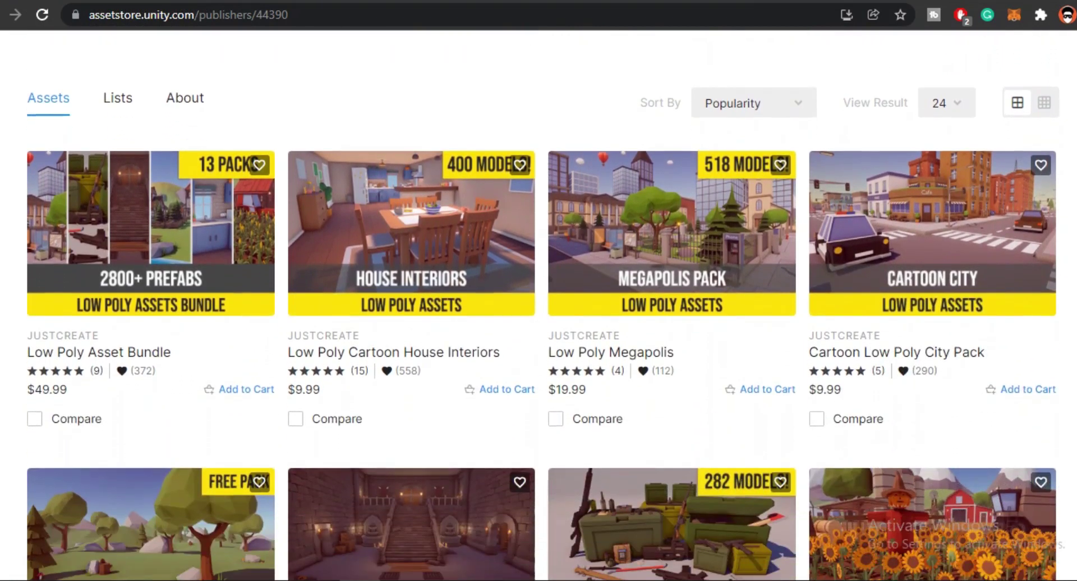
{"action": "scroll", "coordinate": [538, 306], "scroll_direction": "down", "scroll_amount": 6}
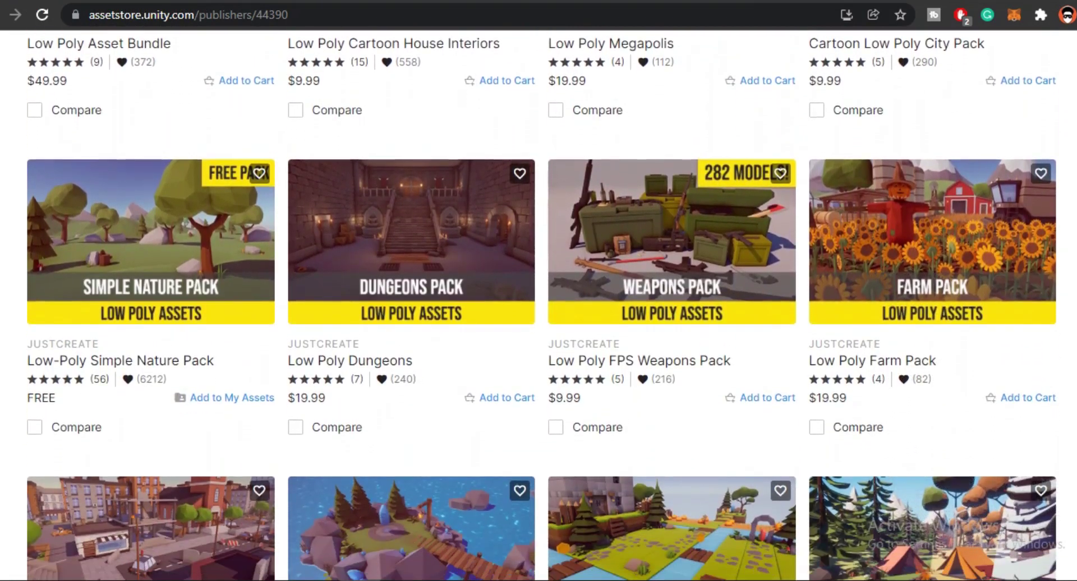
{"action": "scroll", "coordinate": [538, 305], "scroll_direction": "down", "scroll_amount": 7}
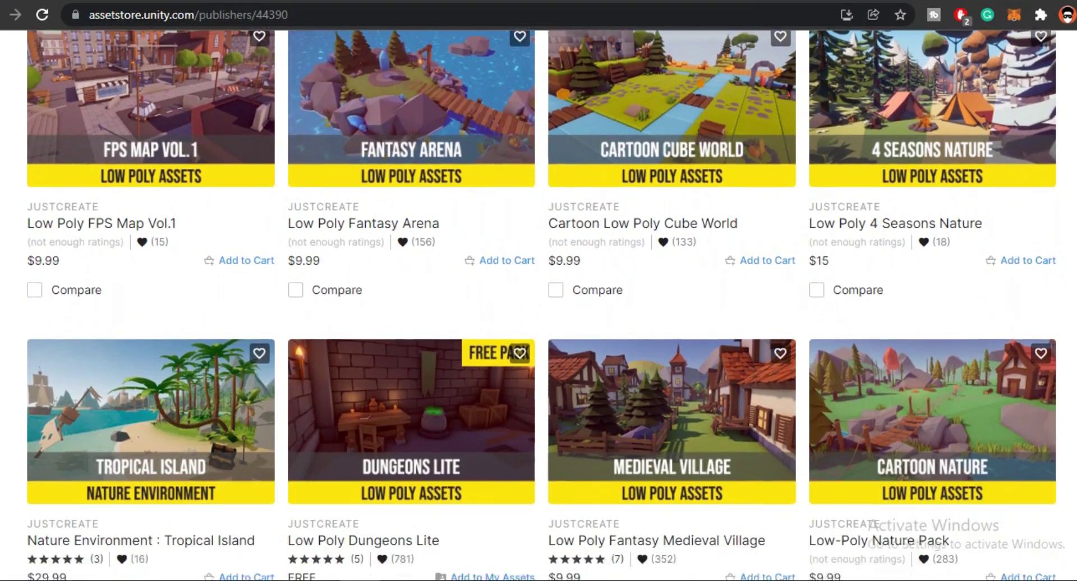
{"action": "scroll", "coordinate": [539, 305], "scroll_direction": "down", "scroll_amount": 4}
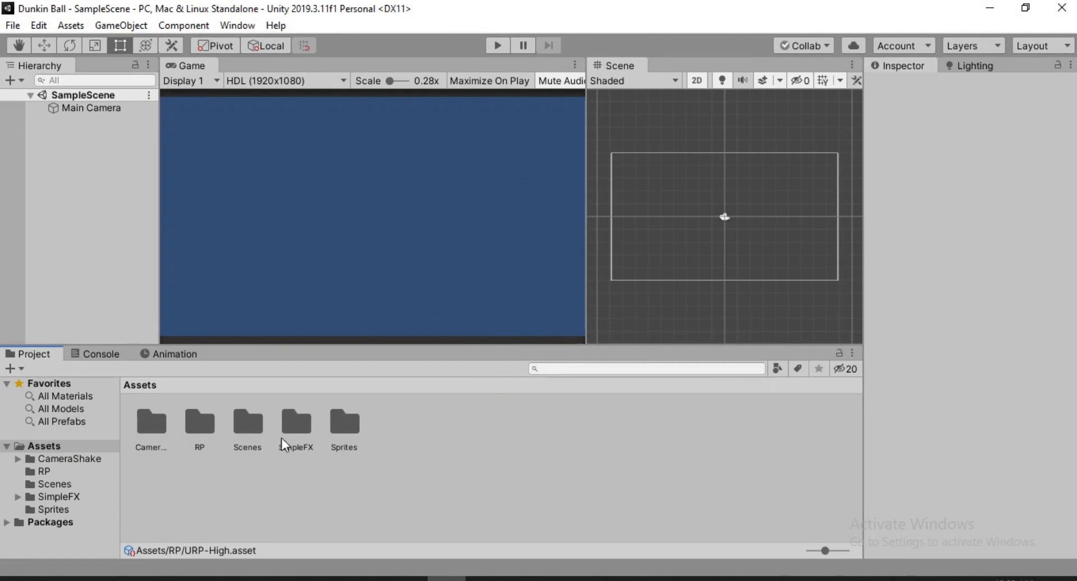
Step: Inspect the CameraShake, SimpleFX and Sprites folders, then bring up Flaticon's basketball icons in Chrome
{"action": "left_click", "coordinate": [78, 459]}
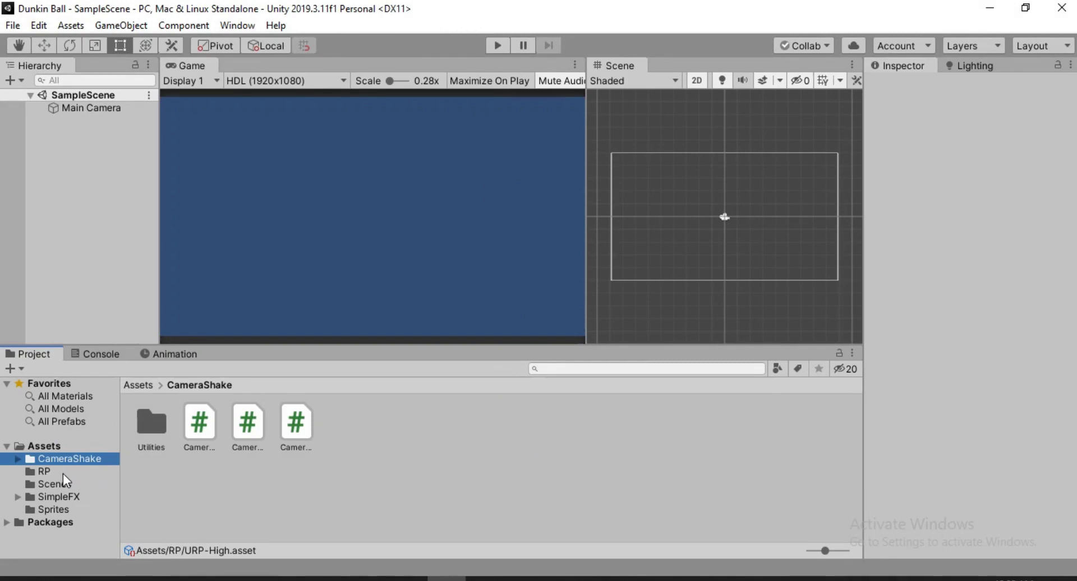
{"action": "left_click", "coordinate": [62, 497]}
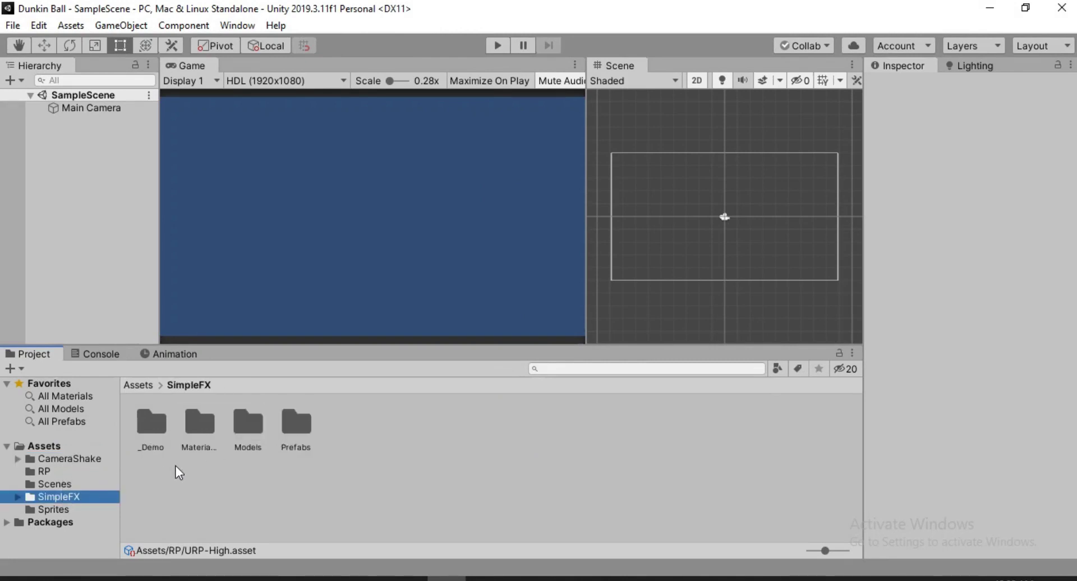
{"action": "left_click", "coordinate": [79, 509]}
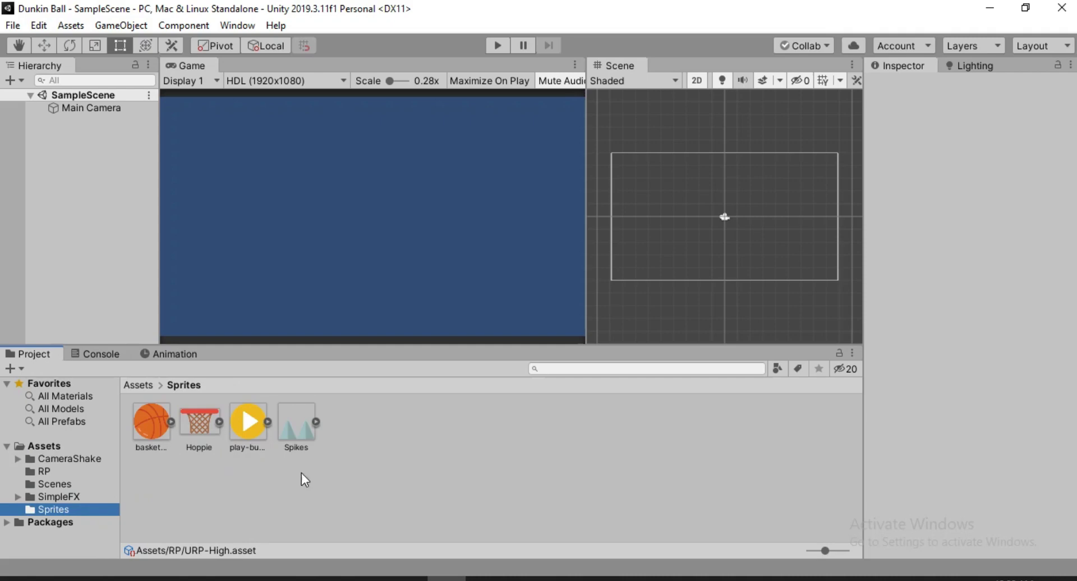
{"action": "left_click", "coordinate": [269, 572]}
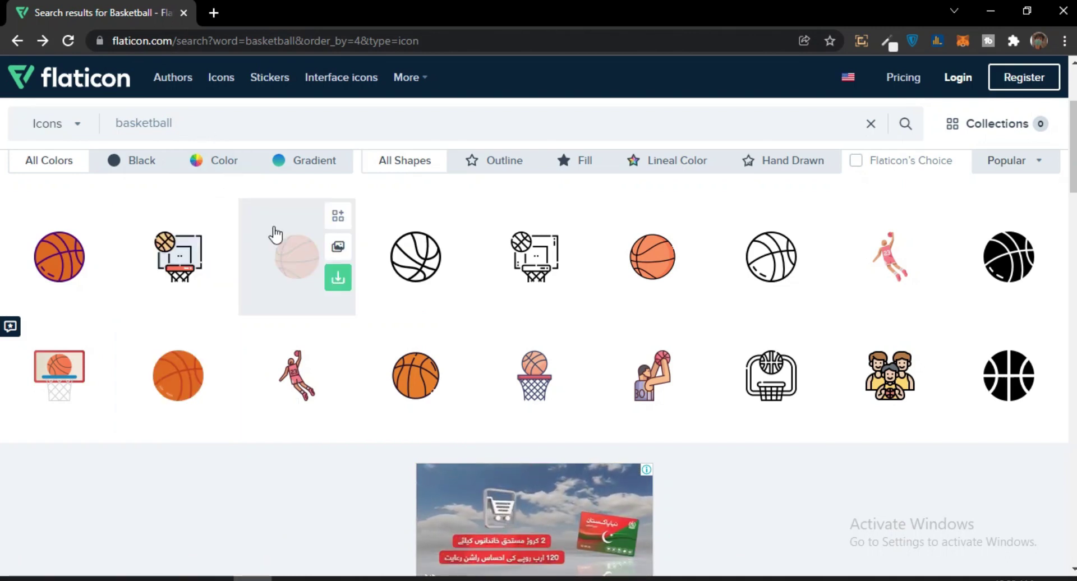
Step: Return from Flaticon to the Unity editor showing the Sprites folder
{"action": "left_click", "coordinate": [446, 579]}
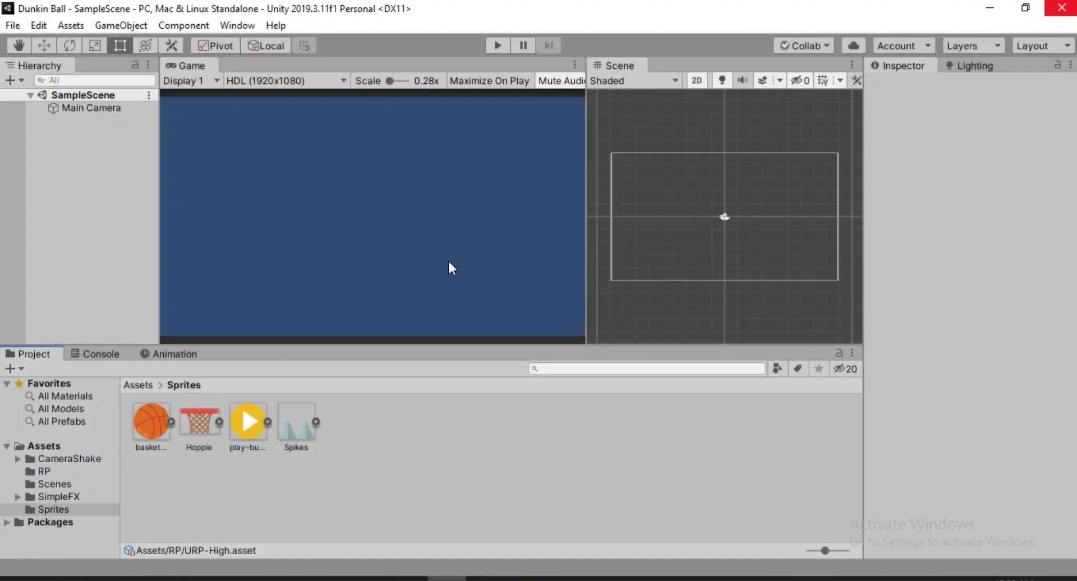
Step: View the RP folder's two assets and confirm Universal RP 7.3.1 is up to date in Package Manager
{"action": "left_click", "coordinate": [66, 468]}
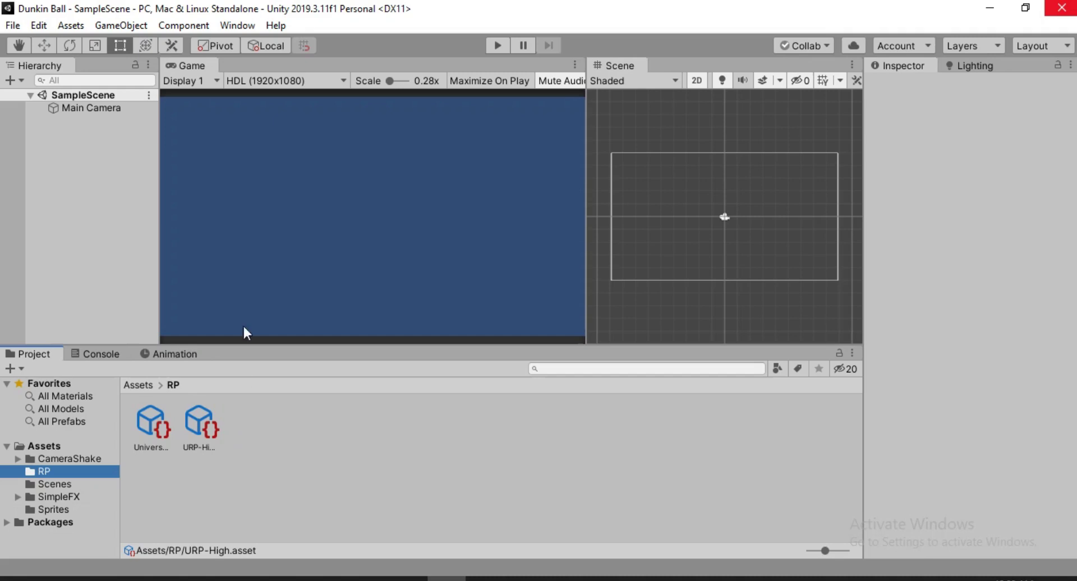
{"action": "left_click", "coordinate": [234, 26]}
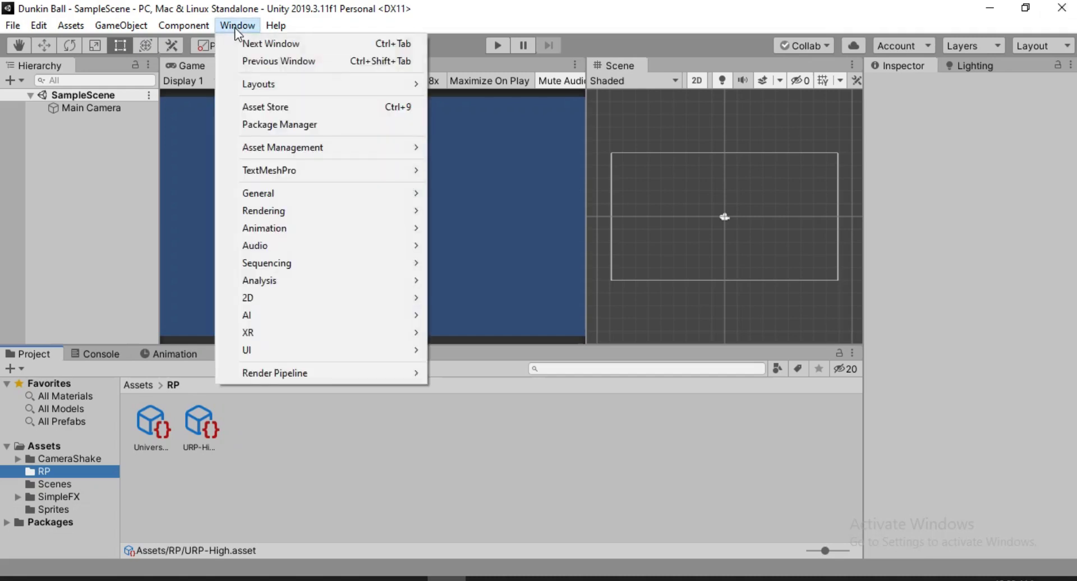
{"action": "left_click", "coordinate": [272, 119]}
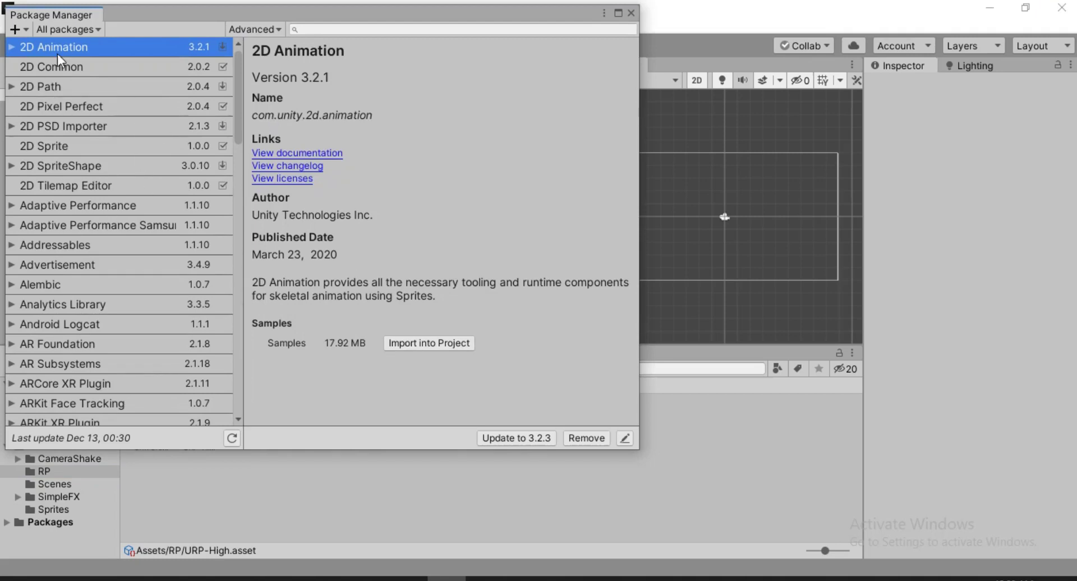
{"action": "left_click", "coordinate": [348, 26]}
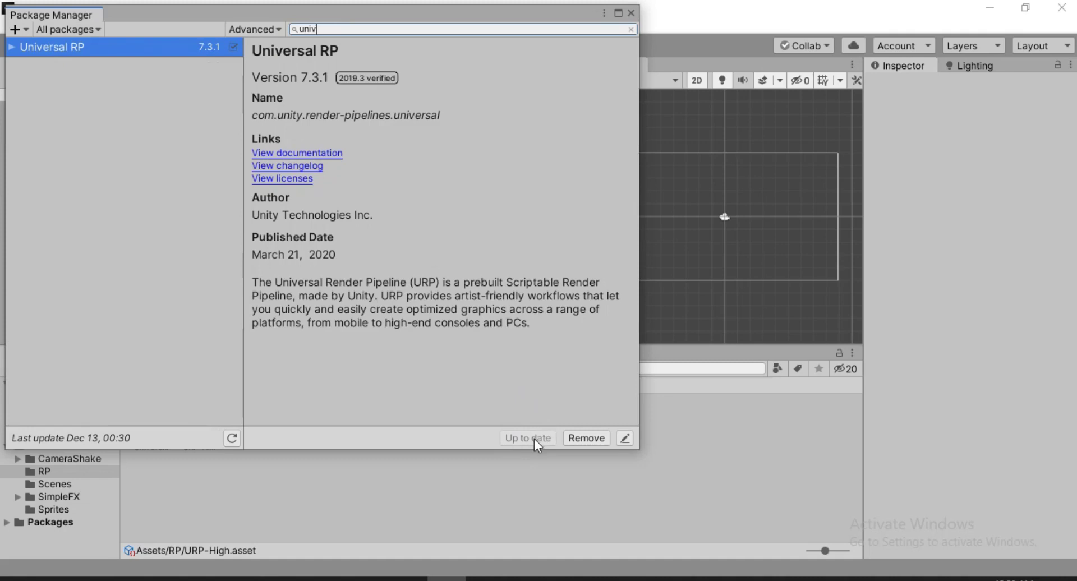
{"action": "left_click", "coordinate": [630, 12]}
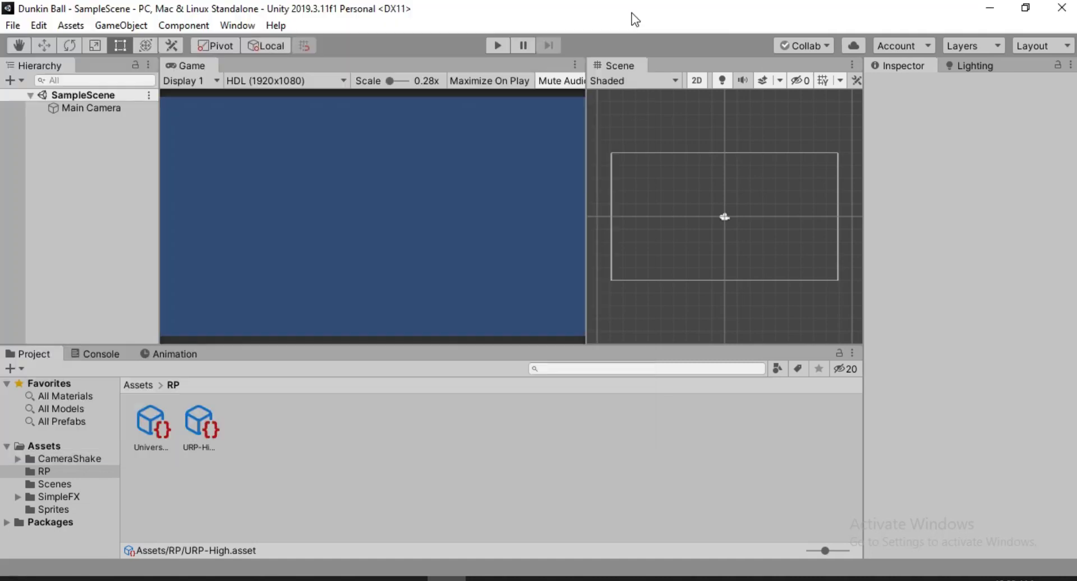
{"action": "right_click", "coordinate": [345, 436]}
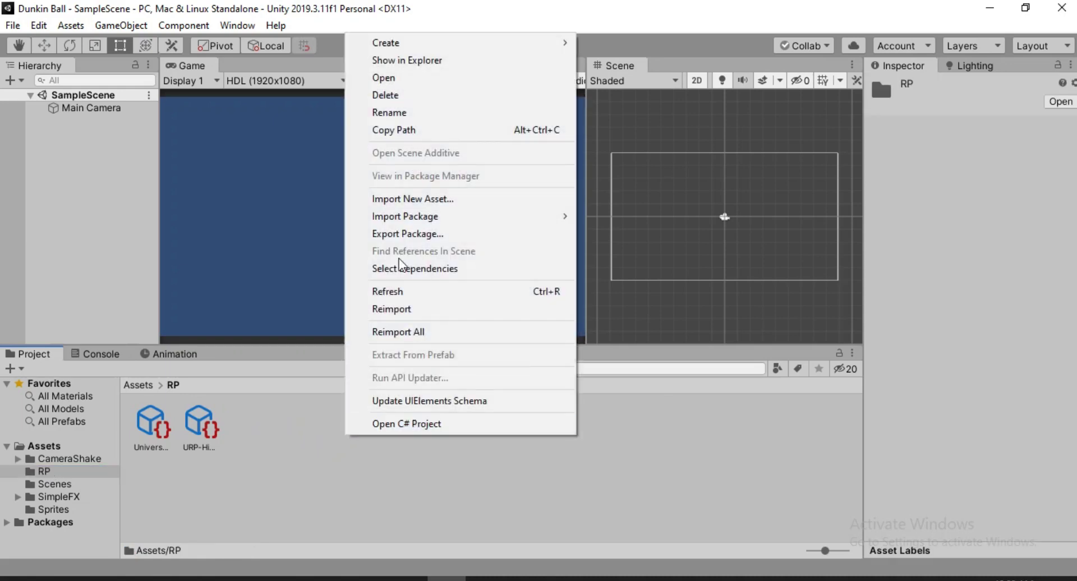
{"action": "mouse_move", "coordinate": [473, 44]}
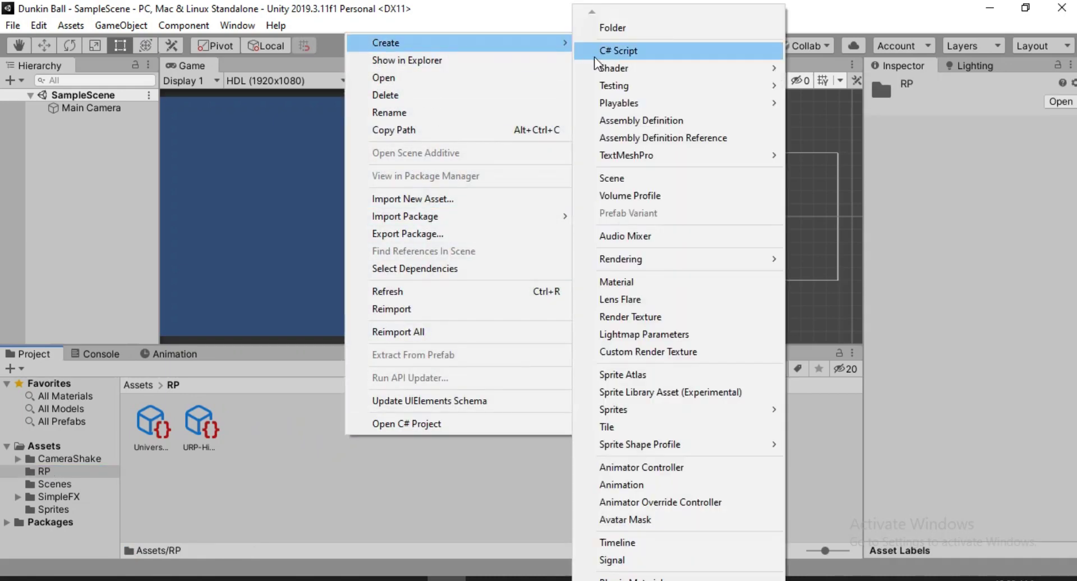
{"action": "mouse_move", "coordinate": [639, 263]}
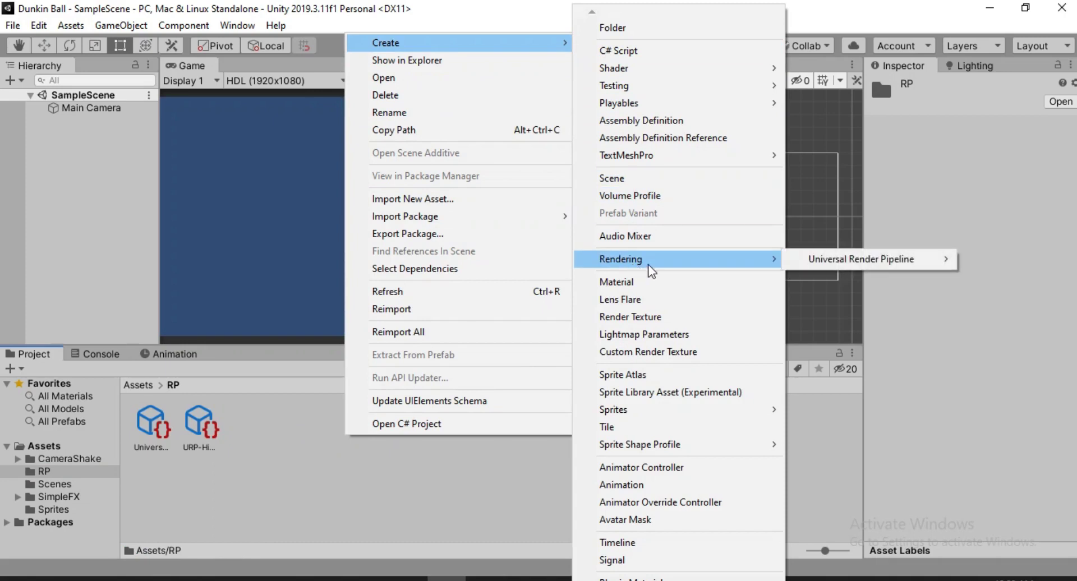
{"action": "mouse_move", "coordinate": [810, 260]}
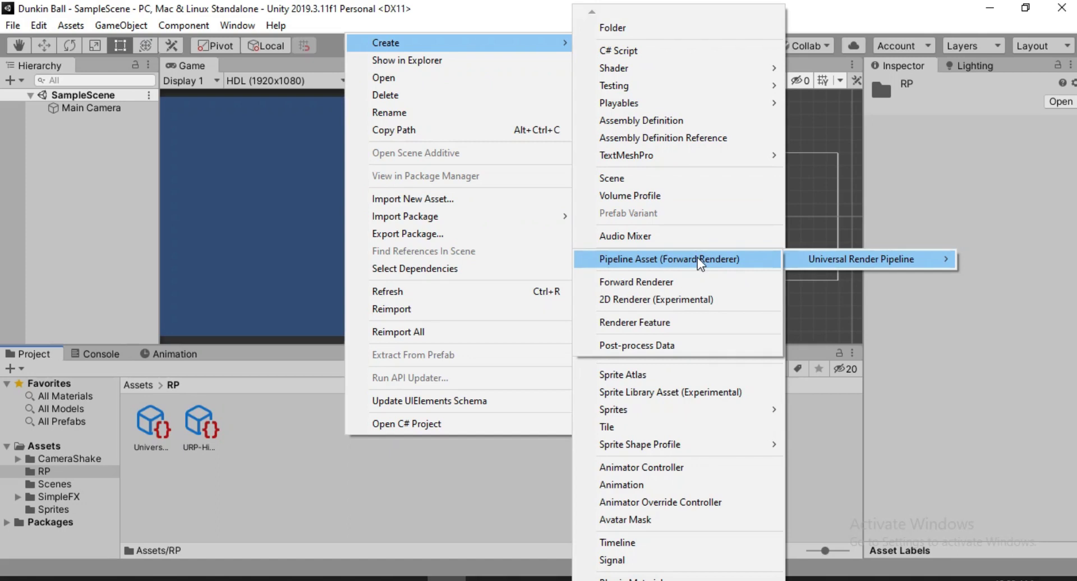
{"action": "left_click", "coordinate": [286, 423]}
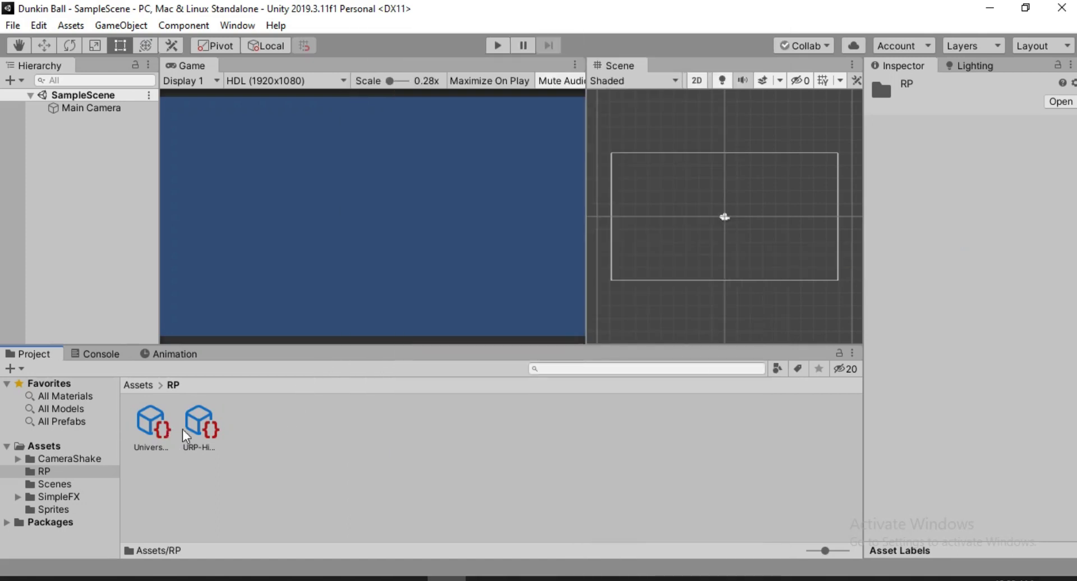
{"action": "left_click", "coordinate": [151, 420]}
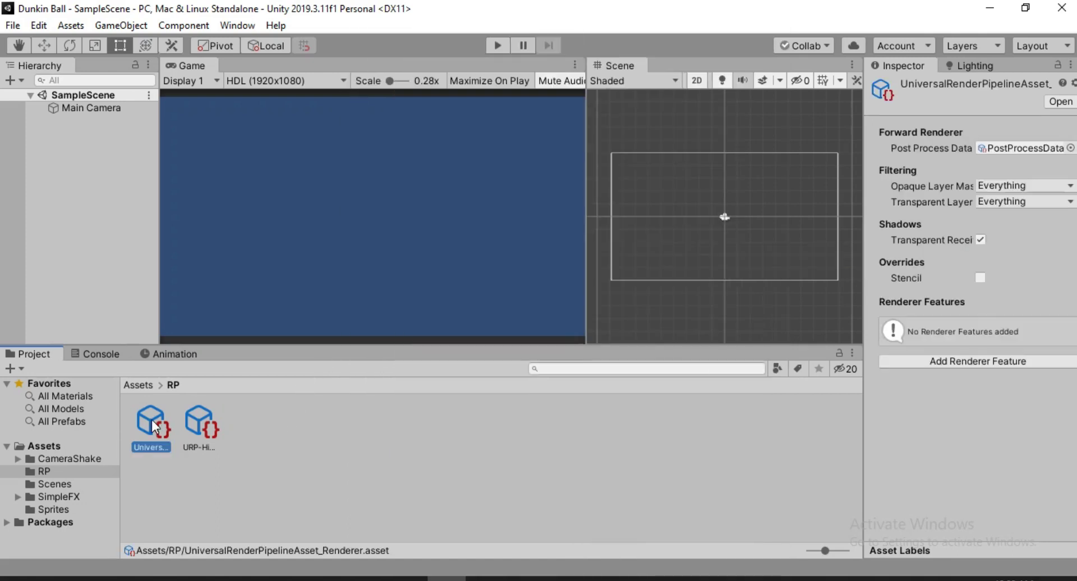
{"action": "left_click", "coordinate": [194, 421]}
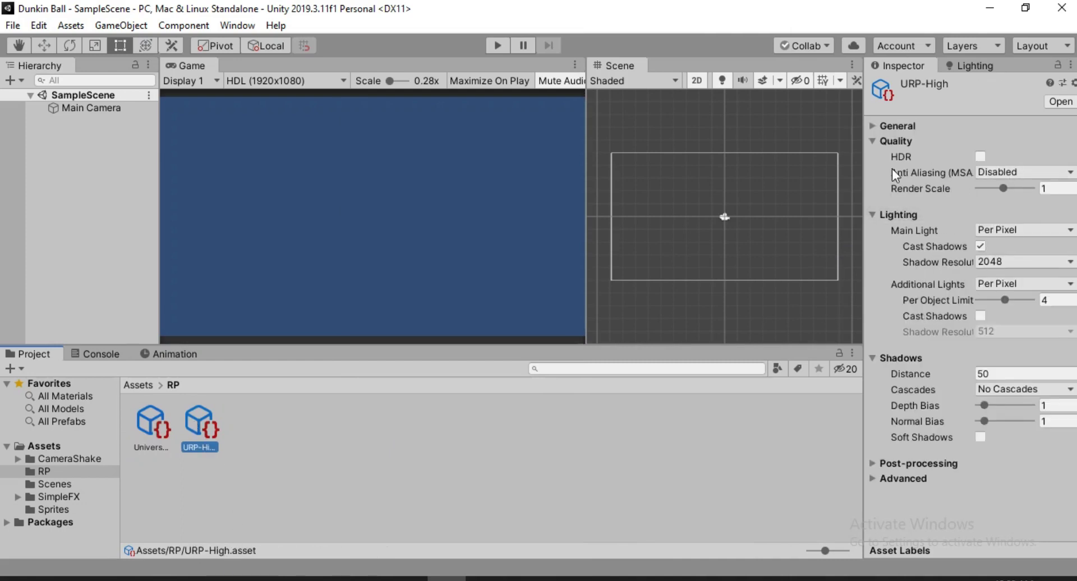
{"action": "left_click", "coordinate": [874, 140]}
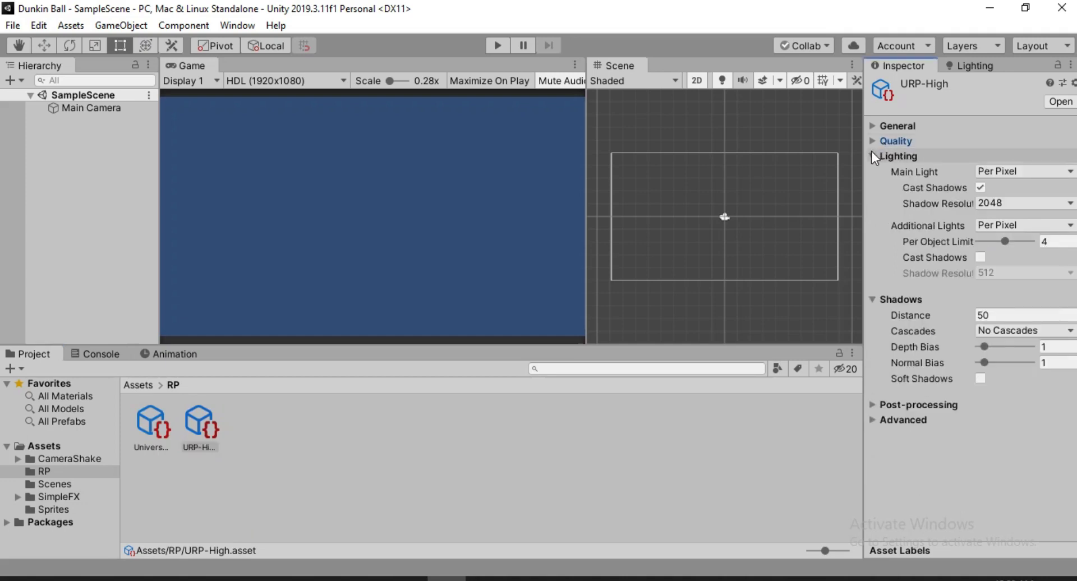
{"action": "left_click", "coordinate": [871, 155]}
{"action": "left_click", "coordinate": [884, 167]}
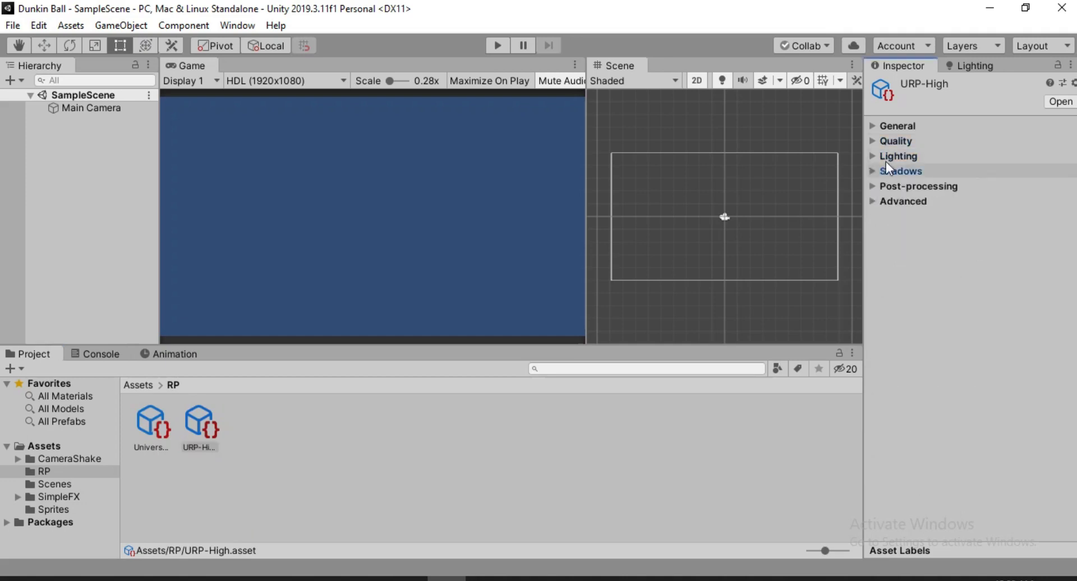
{"action": "left_click", "coordinate": [421, 471]}
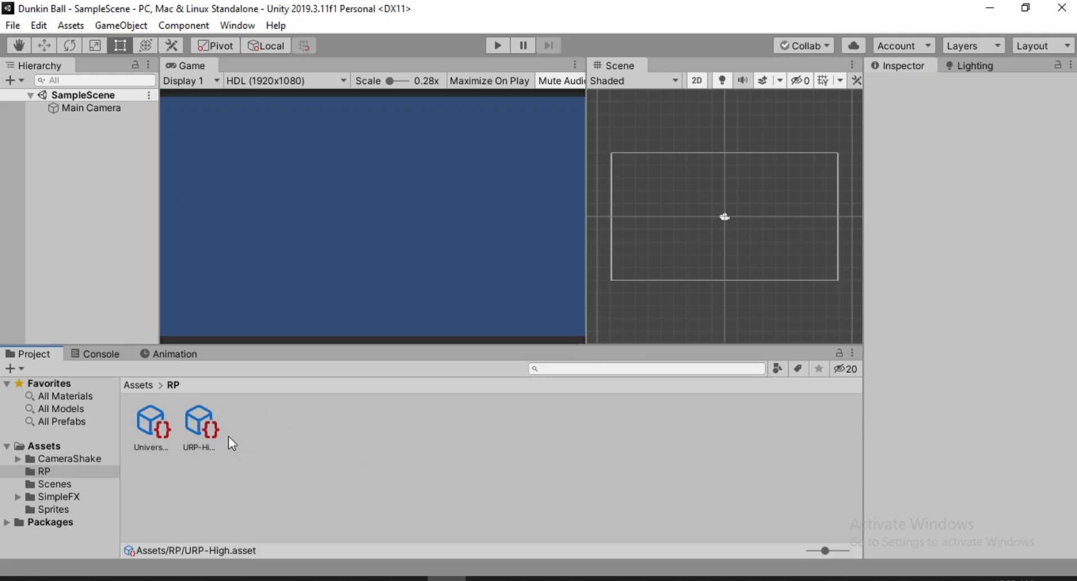
Step: Assign URP-High as the High quality level's rendering pipeline in Project Settings > Quality
{"action": "left_click", "coordinate": [40, 26]}
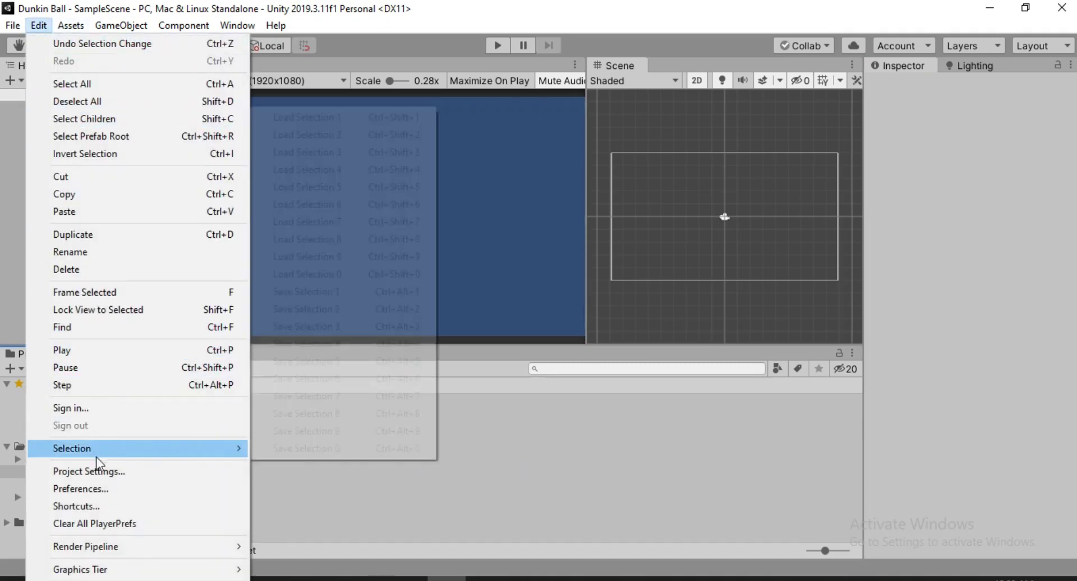
{"action": "left_click", "coordinate": [133, 475]}
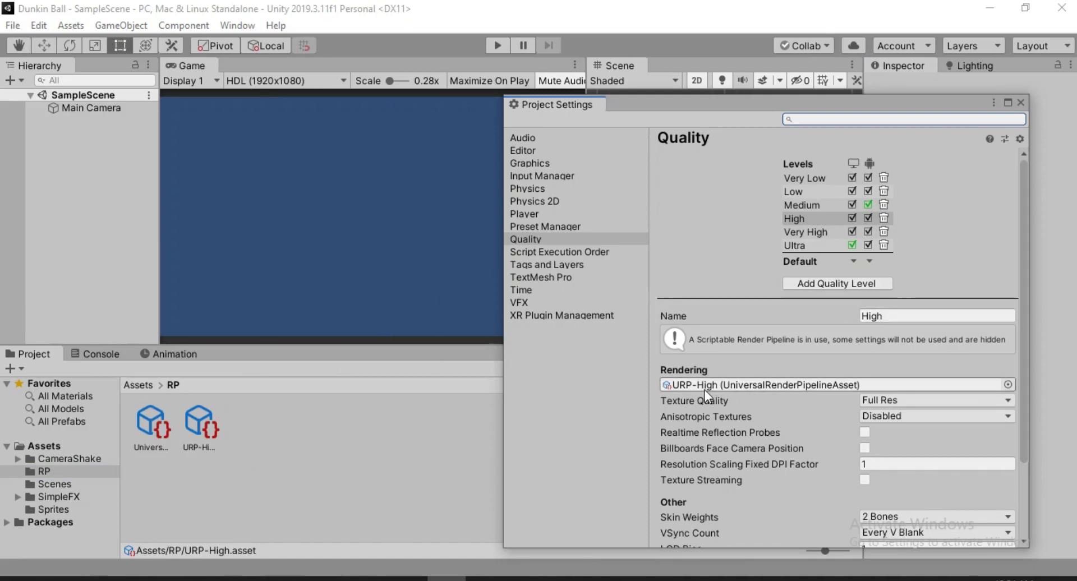
{"action": "left_click_drag", "start_coordinate": [199, 432], "coordinate": [751, 384]}
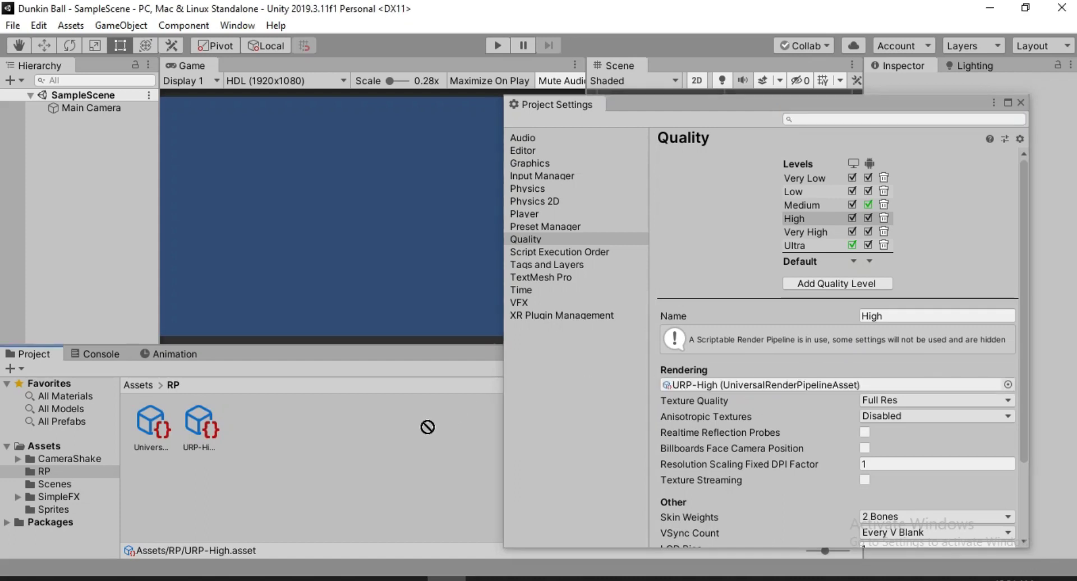
{"action": "left_click", "coordinate": [1020, 102]}
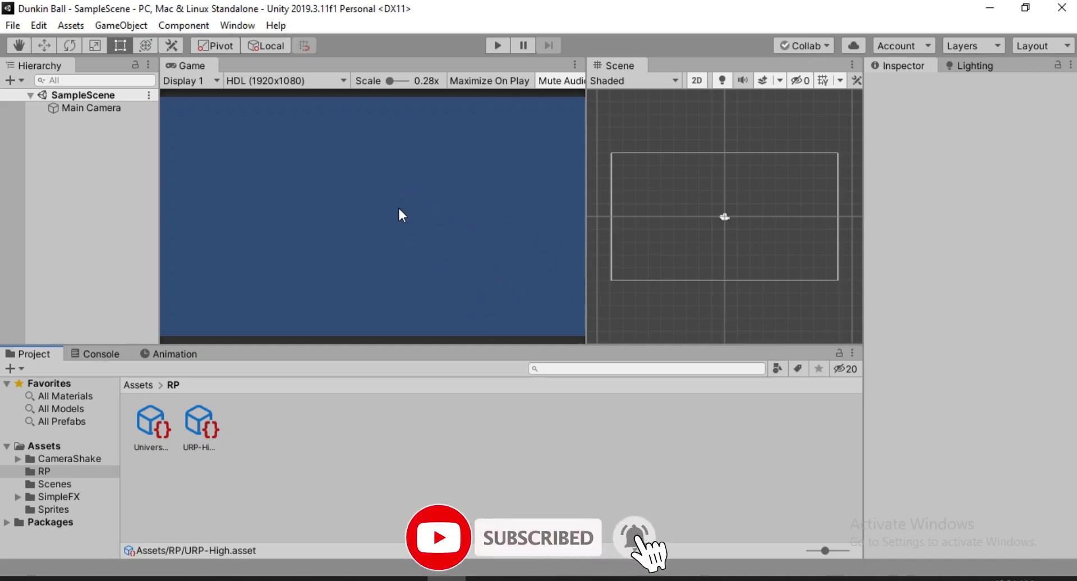
Step: Set the Game view resolution to portrait HDP (1080x1920)
{"action": "left_click", "coordinate": [264, 81]}
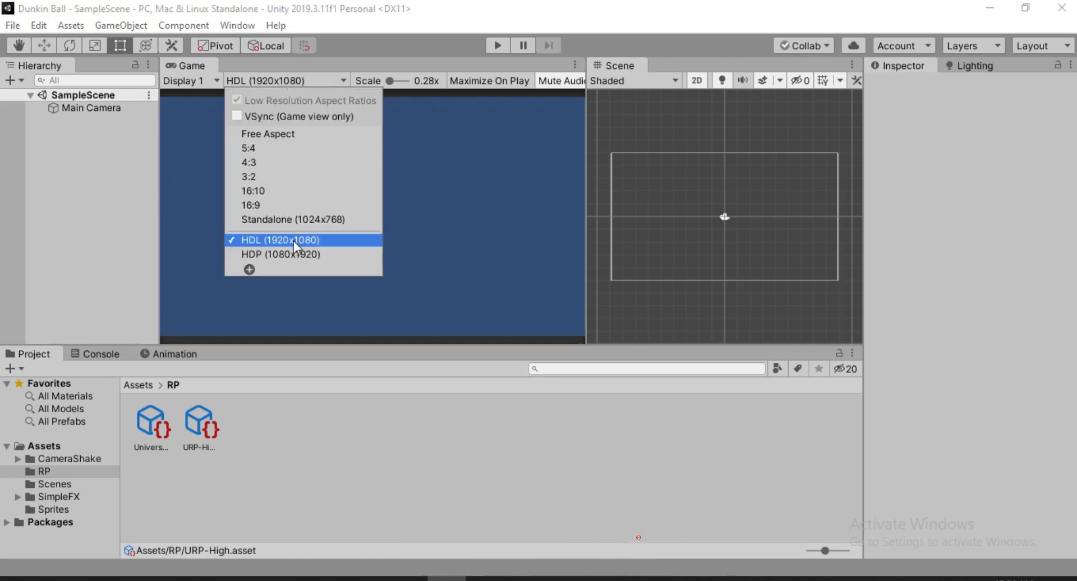
{"action": "left_click", "coordinate": [270, 258]}
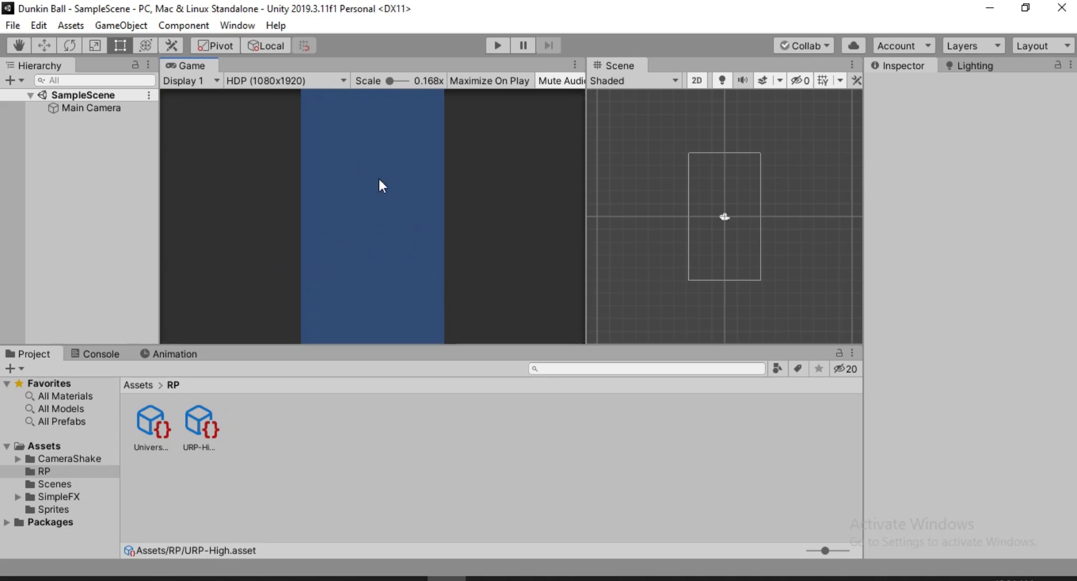
Step: Set the Main Camera's environment background colour to dark grey 3C3C3C (60, 60, 60)
{"action": "left_click", "coordinate": [102, 111]}
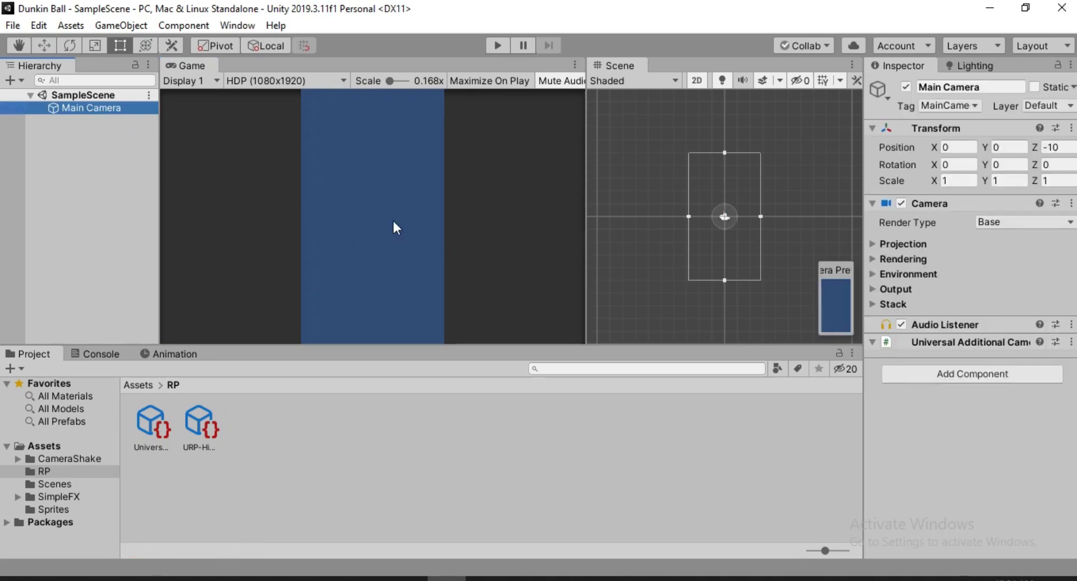
{"action": "left_click", "coordinate": [872, 275]}
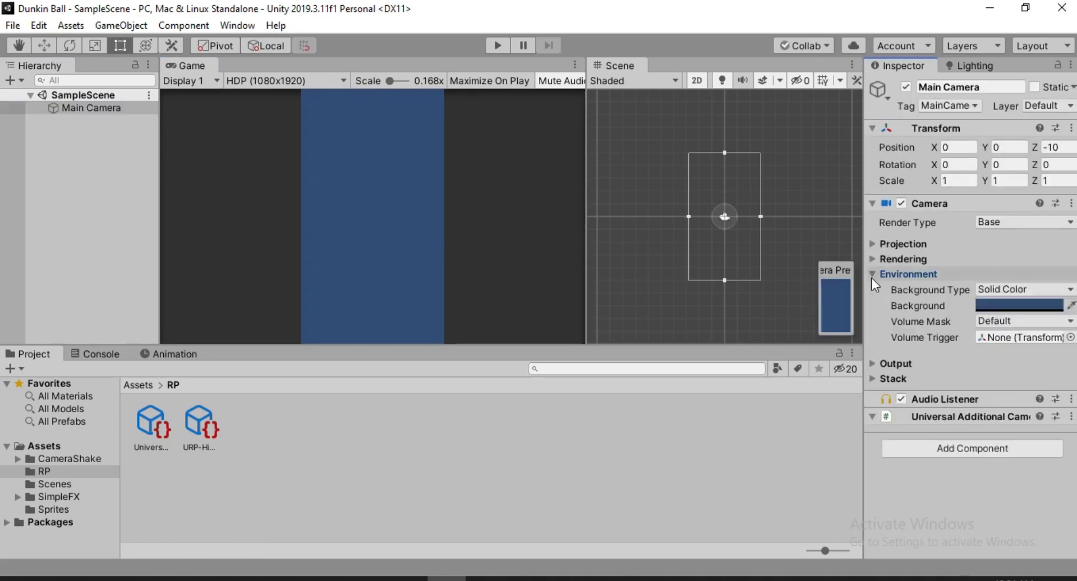
{"action": "left_click", "coordinate": [989, 308]}
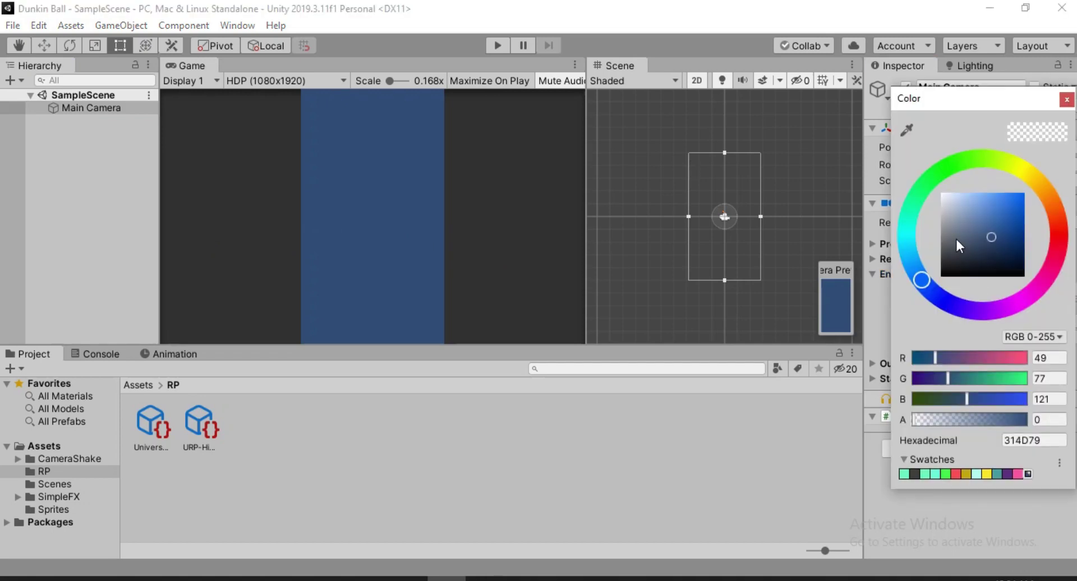
{"action": "left_click", "coordinate": [913, 474]}
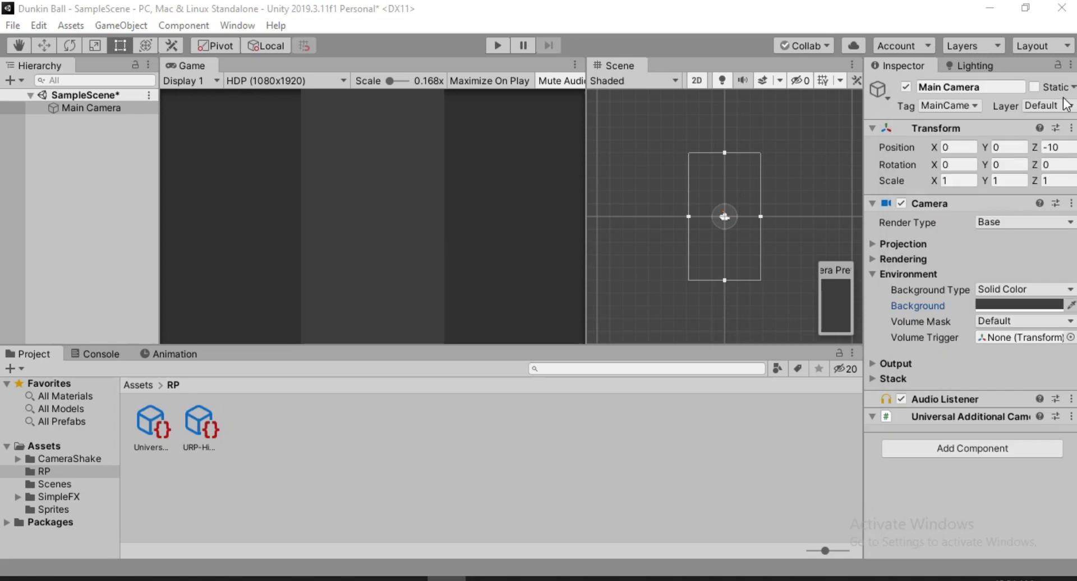
{"action": "left_click", "coordinate": [365, 183]}
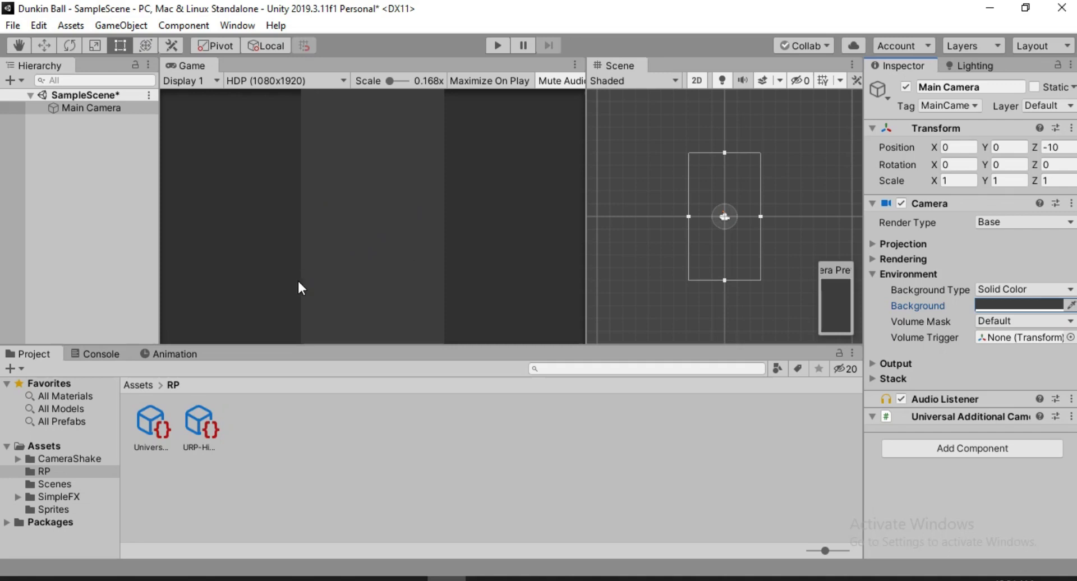
Step: Create a new Square sprite in Assets/Sprites and name it Ground
{"action": "left_click", "coordinate": [57, 445]}
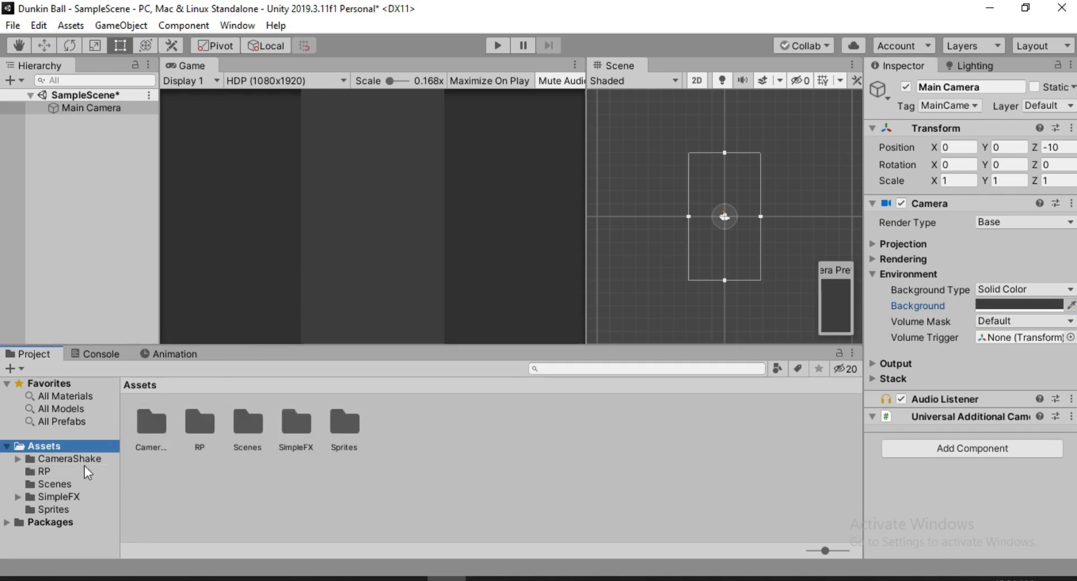
{"action": "left_click", "coordinate": [69, 509]}
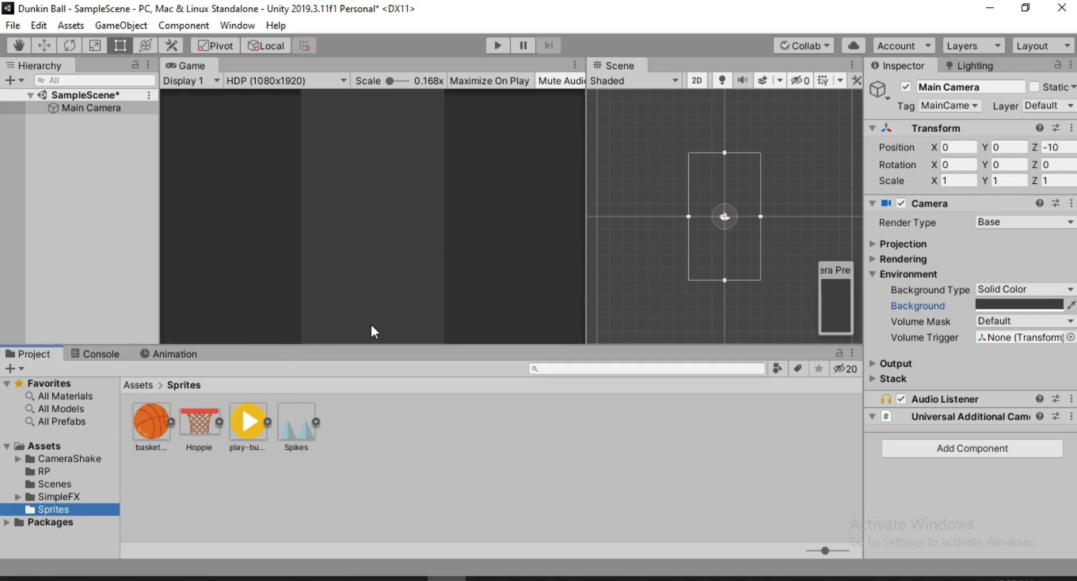
{"action": "right_click", "coordinate": [354, 435]}
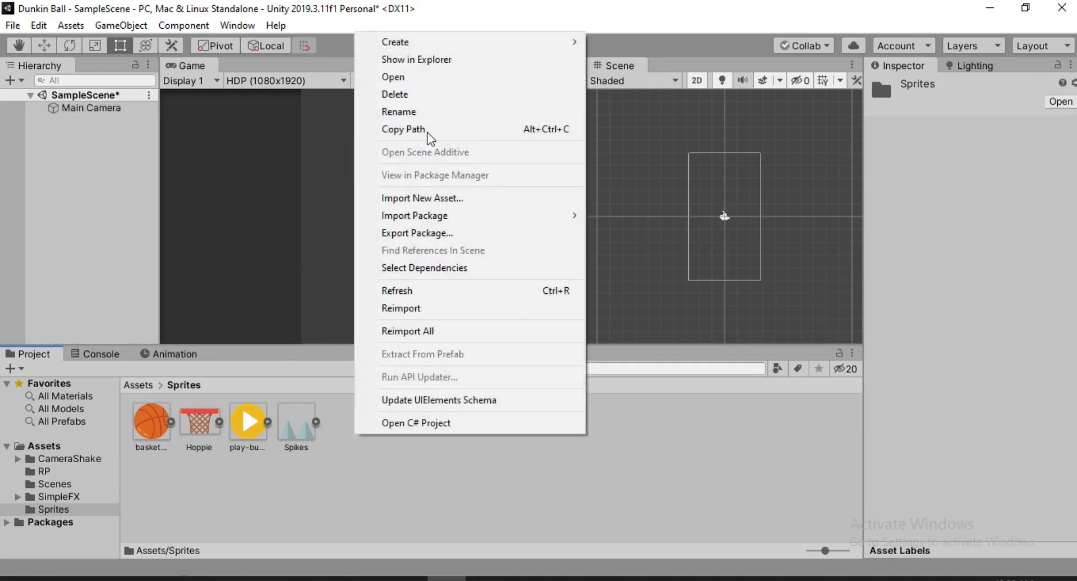
{"action": "mouse_move", "coordinate": [480, 43]}
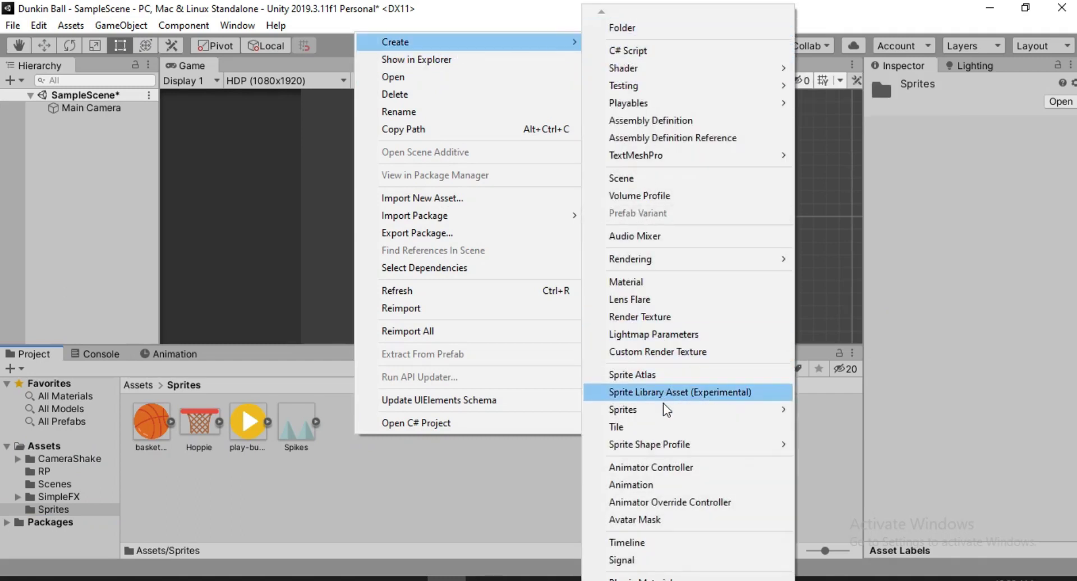
{"action": "mouse_move", "coordinate": [663, 408]}
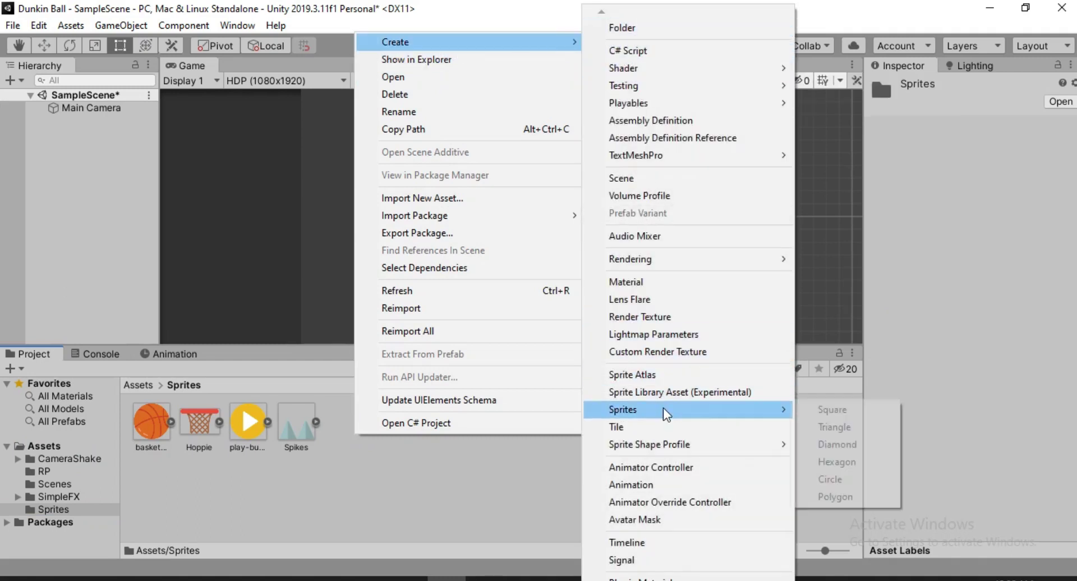
{"action": "left_click", "coordinate": [847, 413]}
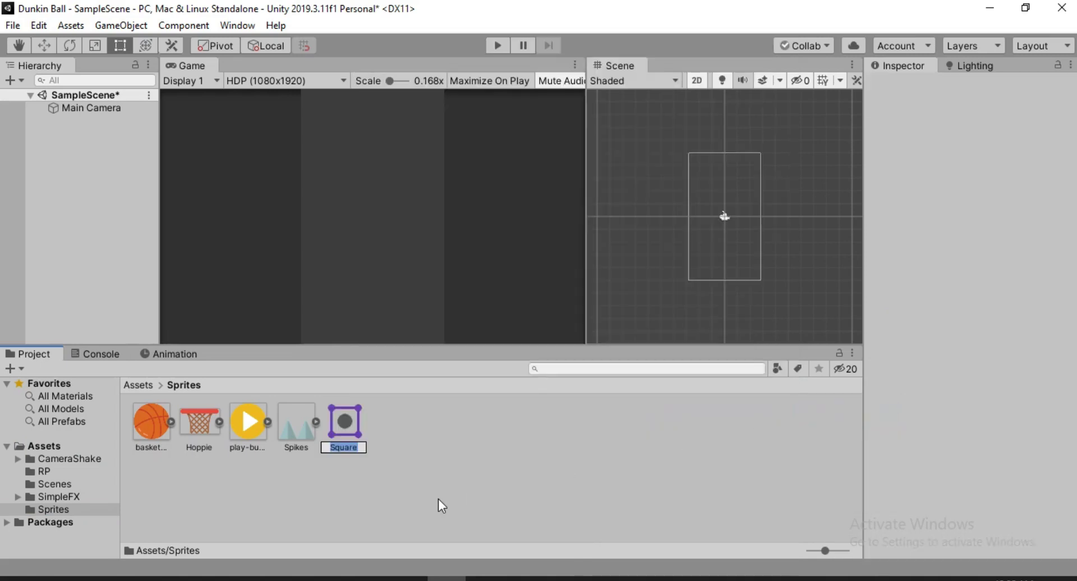
{"action": "type", "text": "Ground"}
{"action": "key", "text": "Return"}
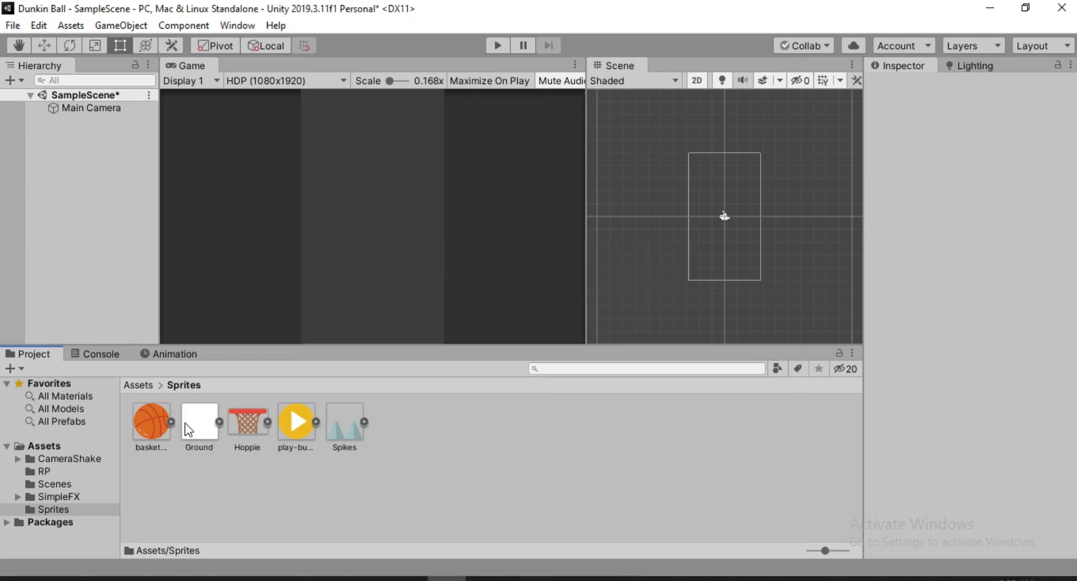
Step: Add Ground to the scene, move it down to Y -5.13 and stretch it to X scale 7.76
{"action": "left_click_drag", "start_coordinate": [197, 425], "coordinate": [108, 254]}
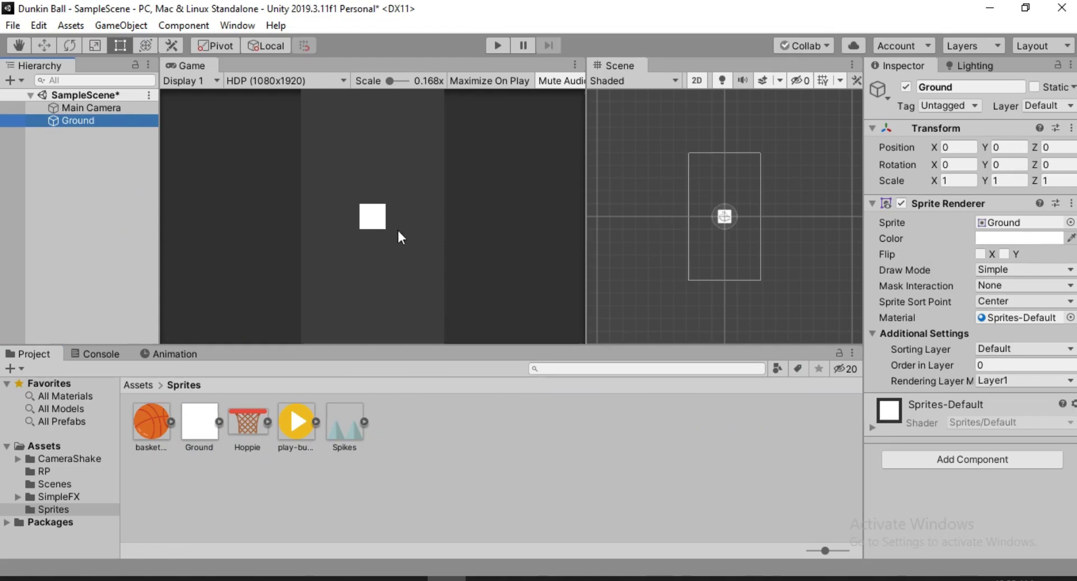
{"action": "key", "text": "w"}
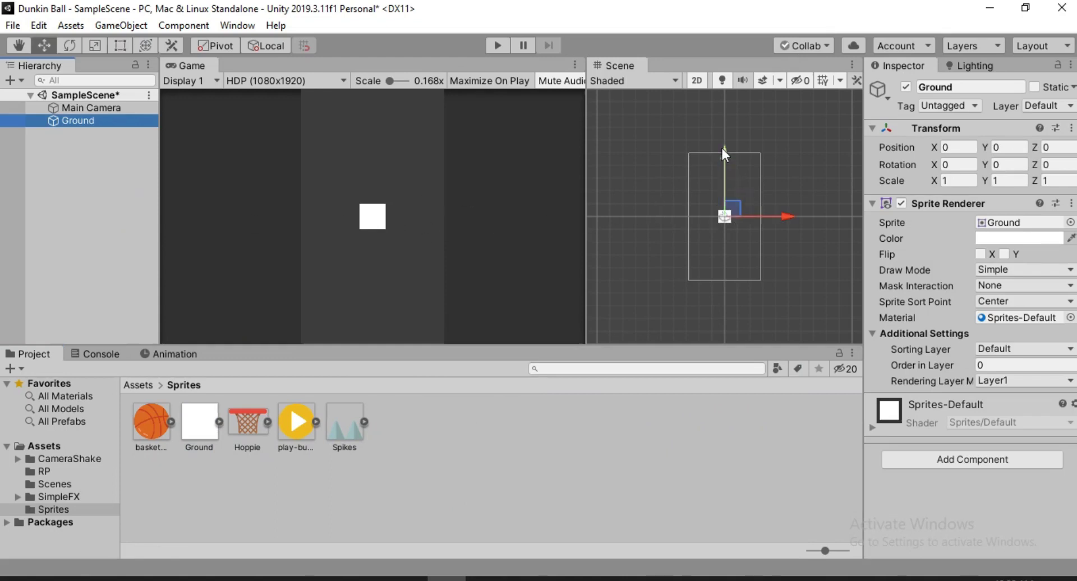
{"action": "left_click_drag", "start_coordinate": [722, 148], "coordinate": [725, 213]}
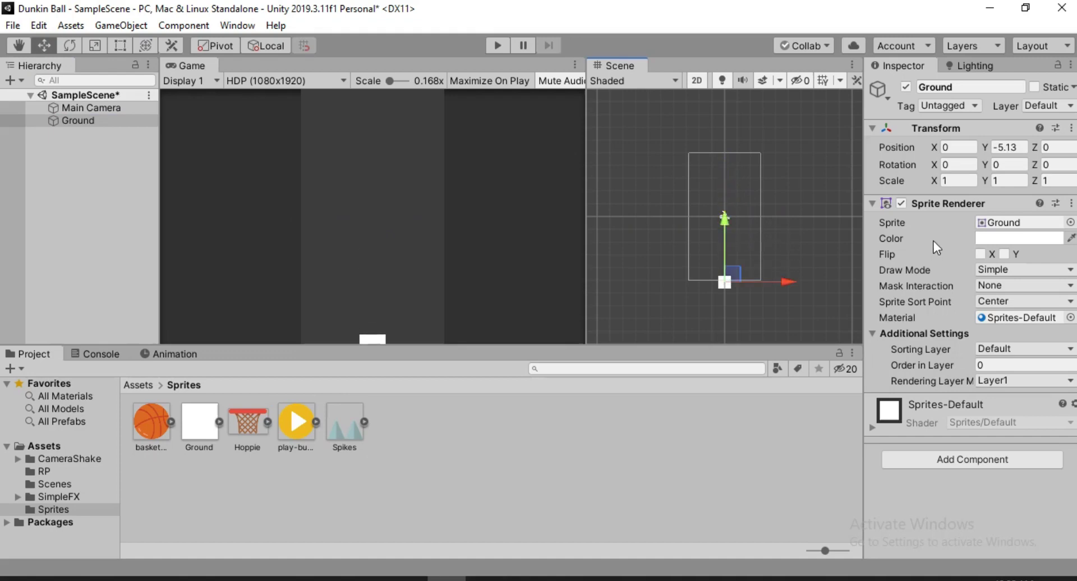
{"action": "left_click_drag", "start_coordinate": [934, 181], "coordinate": [45, 183]}
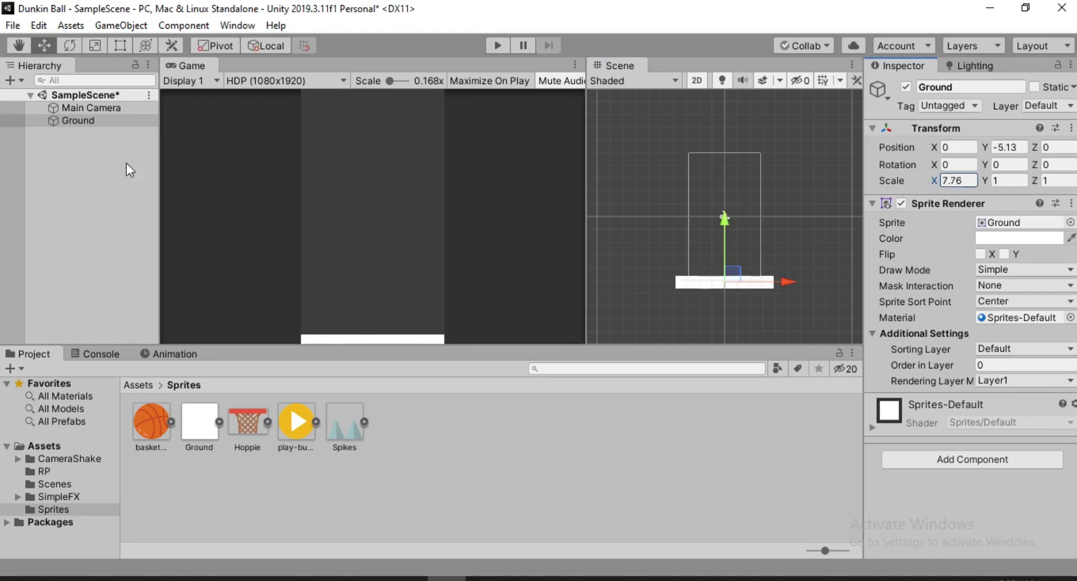
Step: Set the Main Camera's orthographic size to 8
{"action": "left_click", "coordinate": [106, 109]}
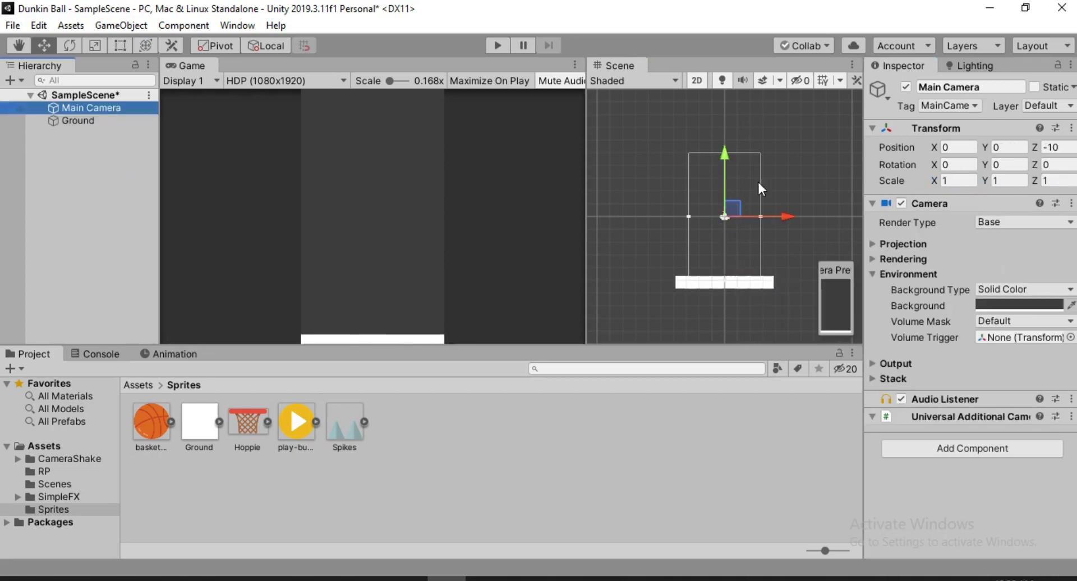
{"action": "left_click", "coordinate": [872, 245]}
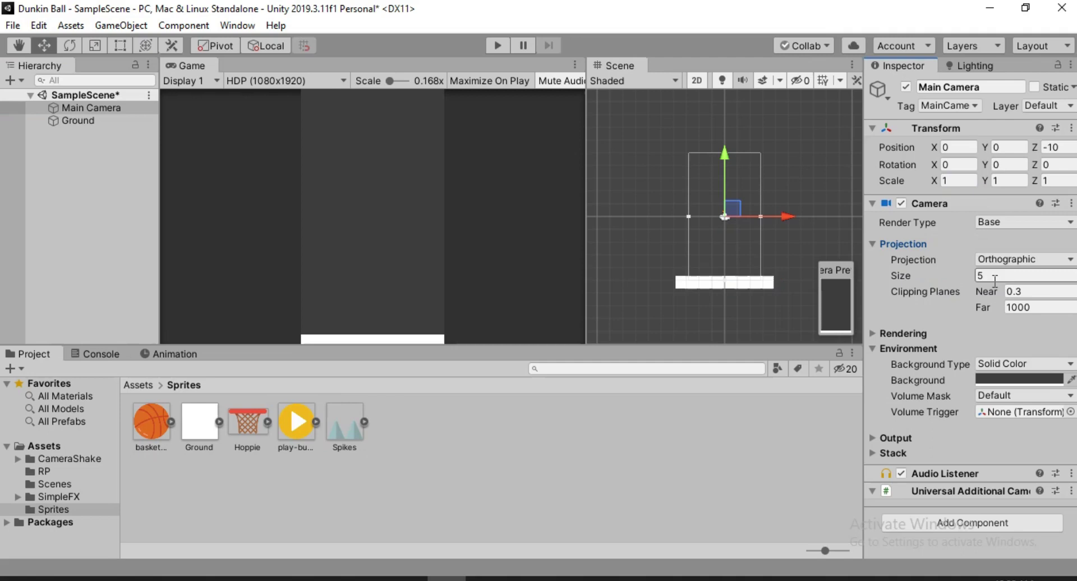
{"action": "left_click", "coordinate": [994, 276]}
{"action": "type", "text": "8"}
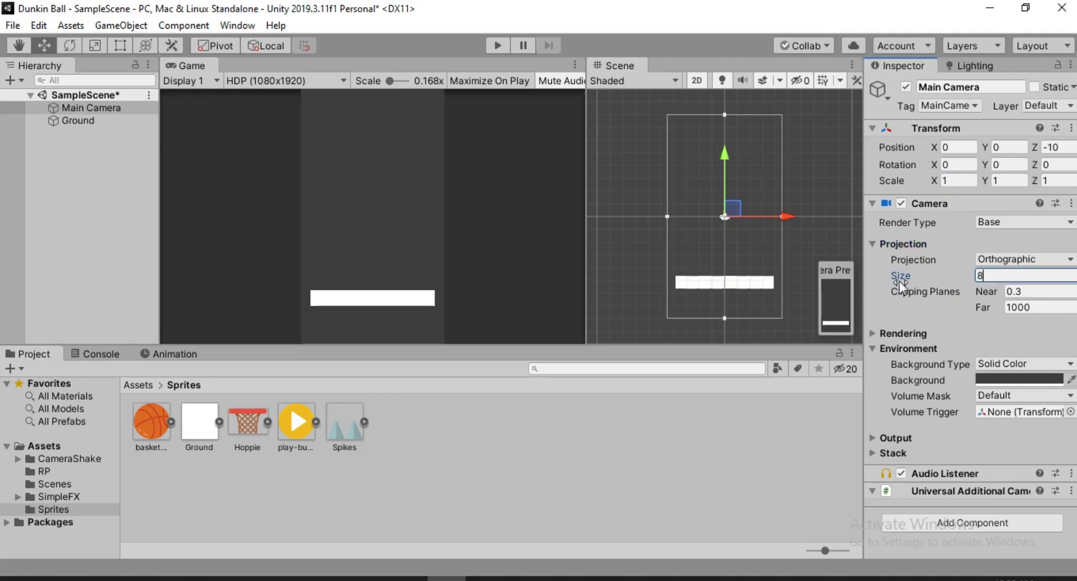
{"action": "left_click", "coordinate": [96, 127]}
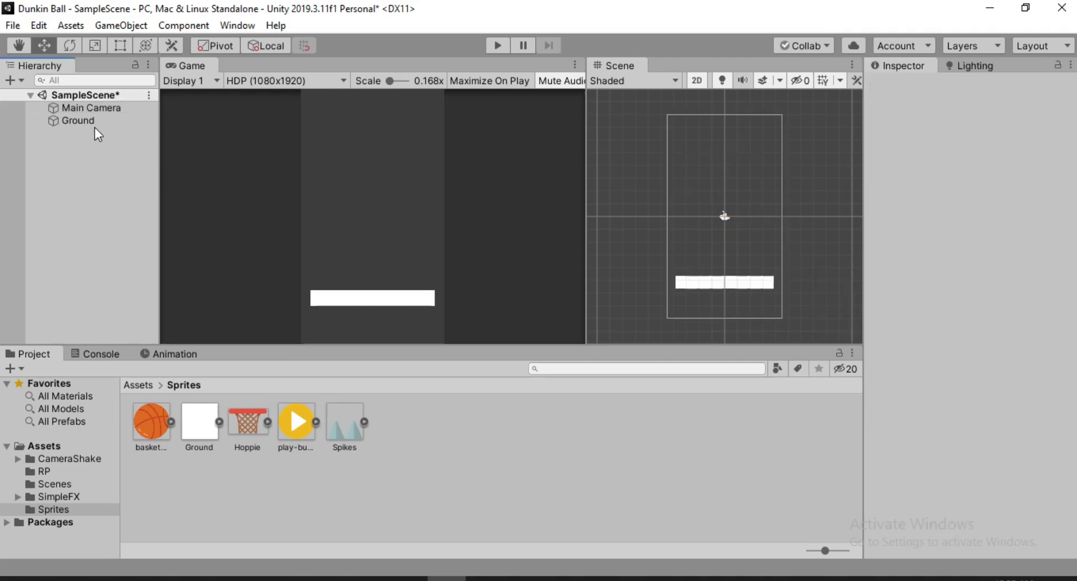
Step: Lower the Ground to Y -7.88 and widen it to X scale 9.56
{"action": "left_click", "coordinate": [92, 118]}
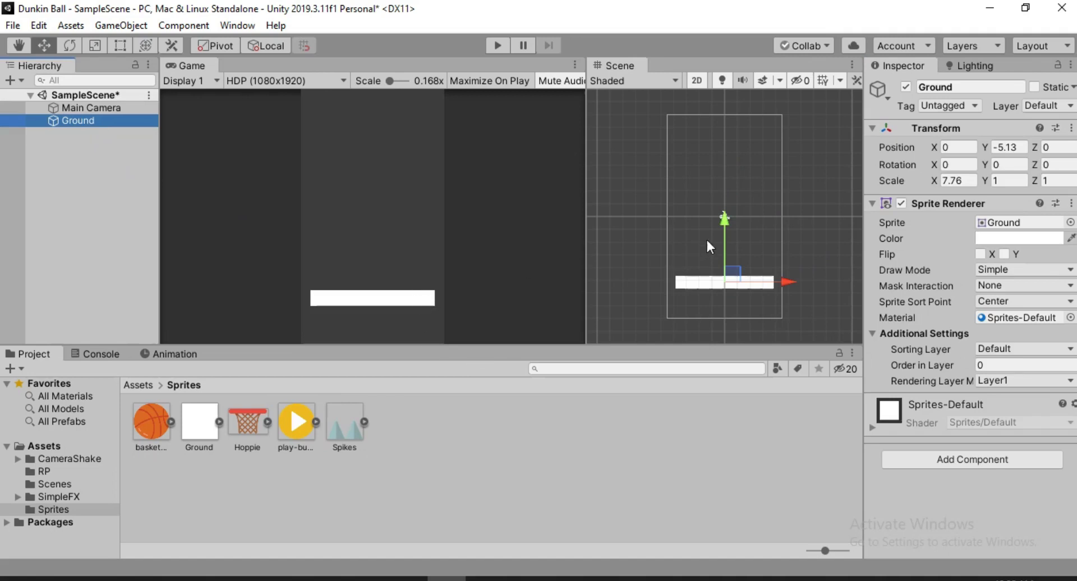
{"action": "left_click_drag", "start_coordinate": [728, 224], "coordinate": [727, 259]}
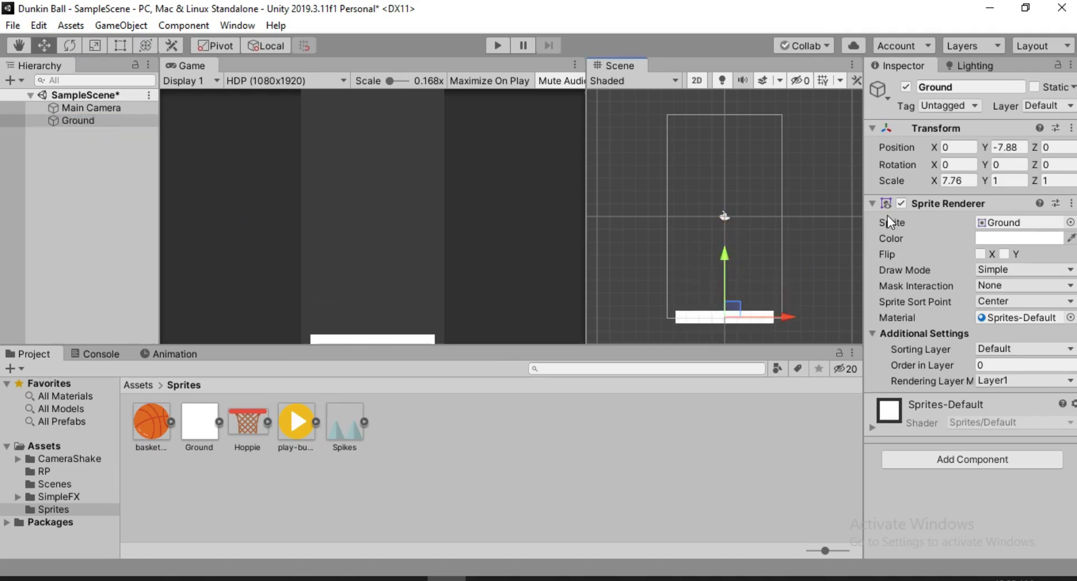
{"action": "left_click_drag", "start_coordinate": [933, 182], "coordinate": [985, 178]}
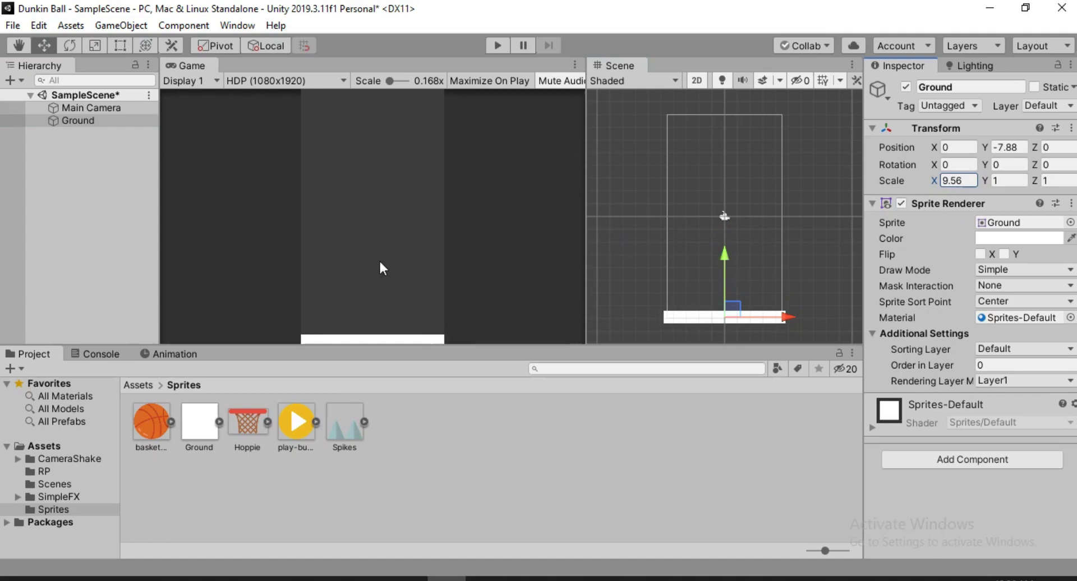
Step: Add a Box Collider 2D component to the Ground object, then deselect it
{"action": "left_click", "coordinate": [871, 204]}
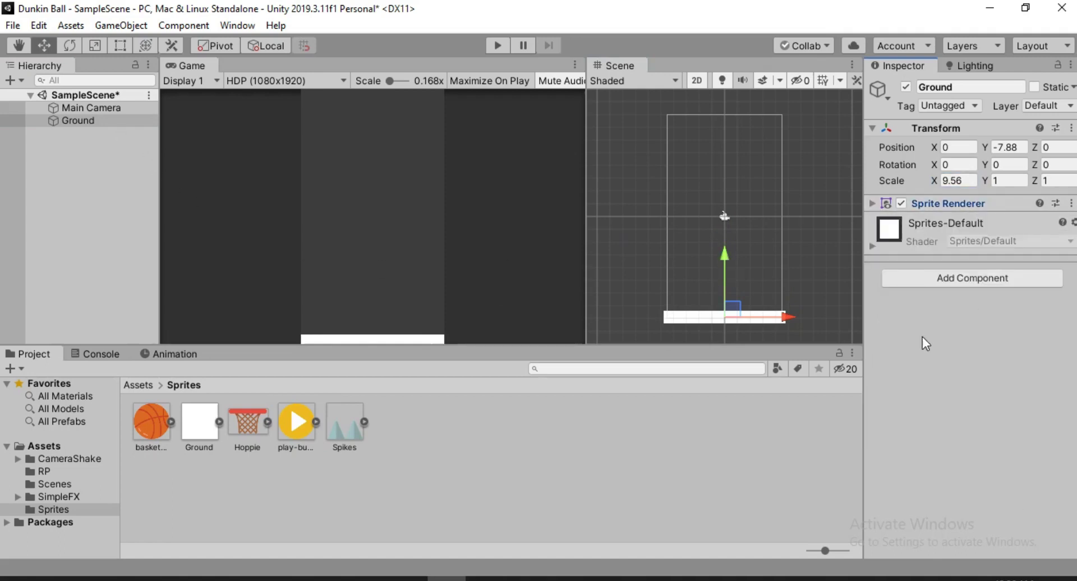
{"action": "left_click", "coordinate": [964, 278]}
{"action": "type", "text": "box"}
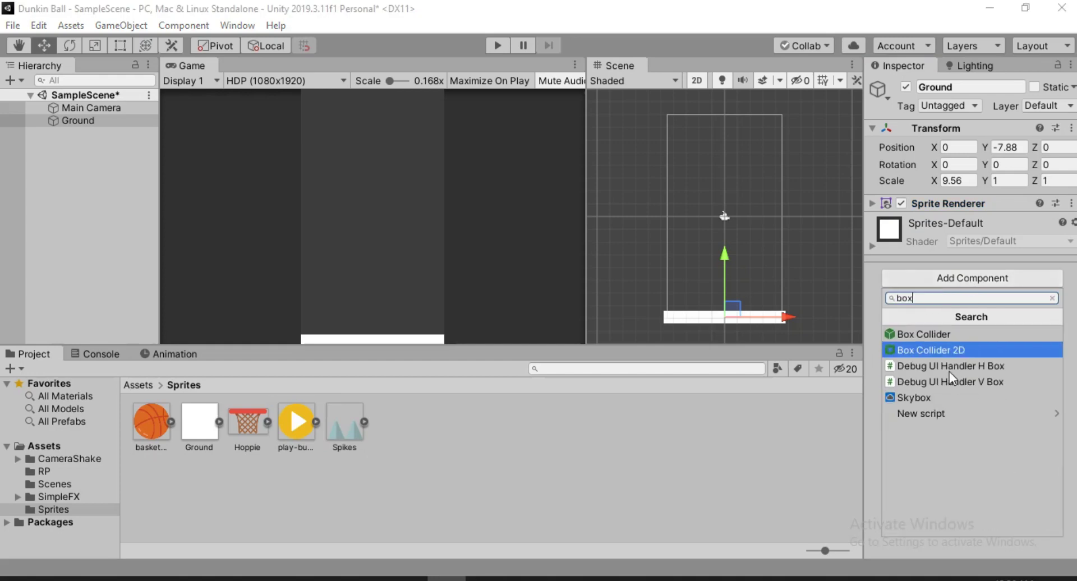
{"action": "left_click", "coordinate": [953, 351]}
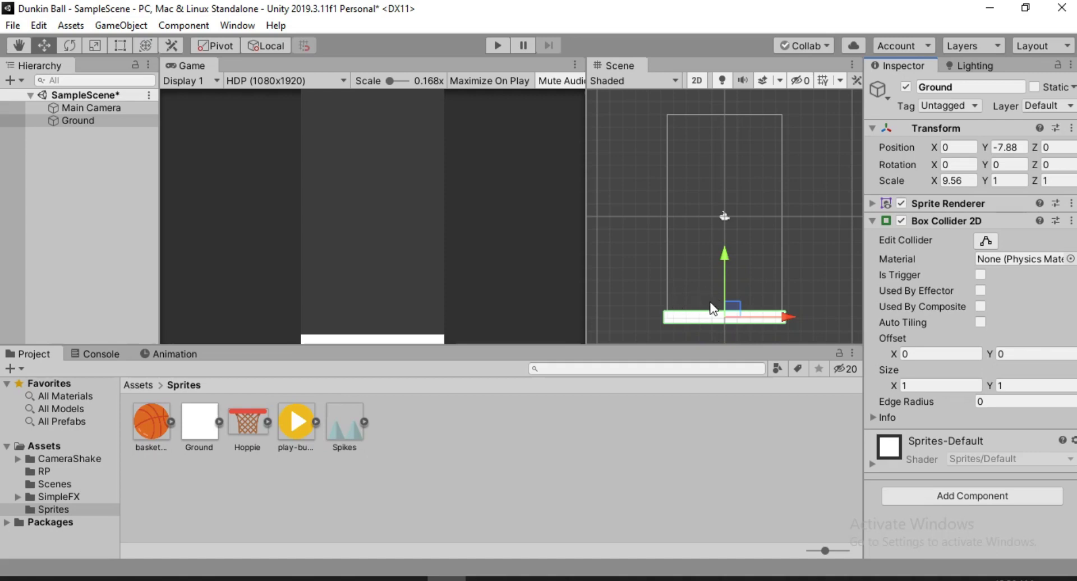
{"action": "left_click", "coordinate": [86, 178]}
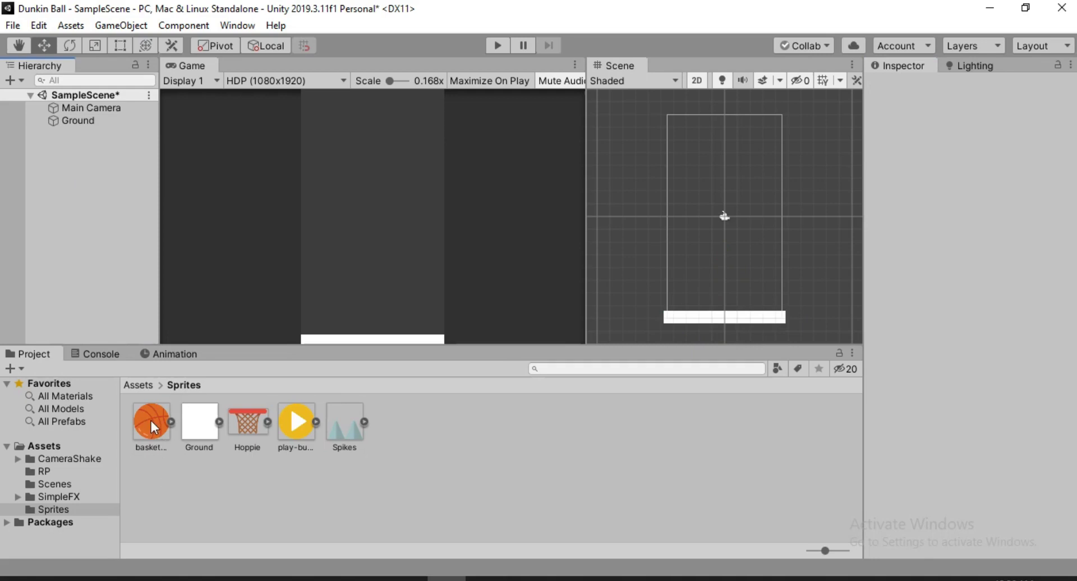
Step: Drag the basketball sprite into the Hierarchy and rename the new object Ball
{"action": "left_click_drag", "start_coordinate": [150, 420], "coordinate": [99, 241]}
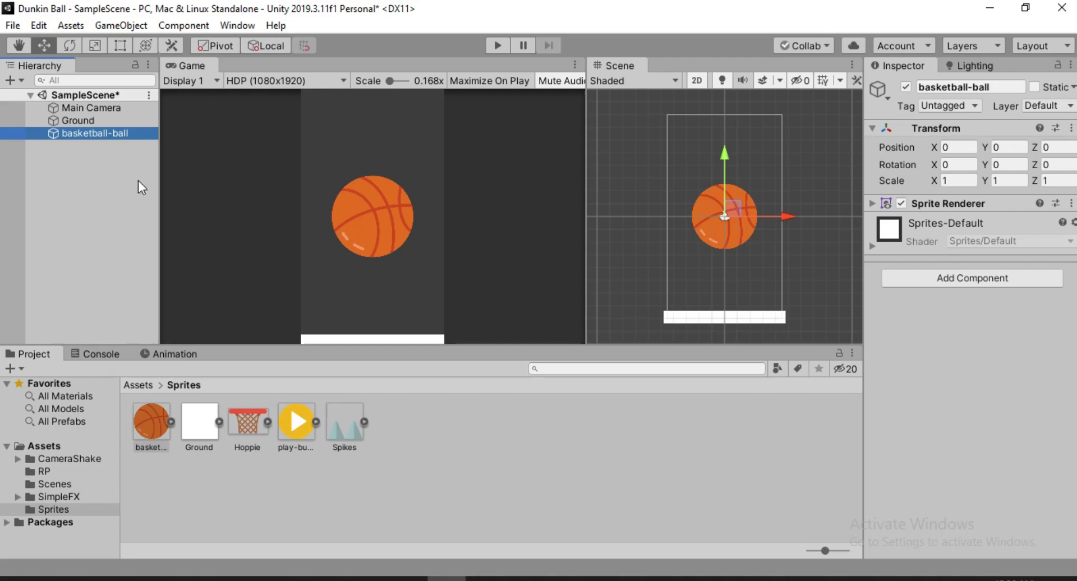
{"action": "key", "text": "F2"}
{"action": "type", "text": "Ba"}
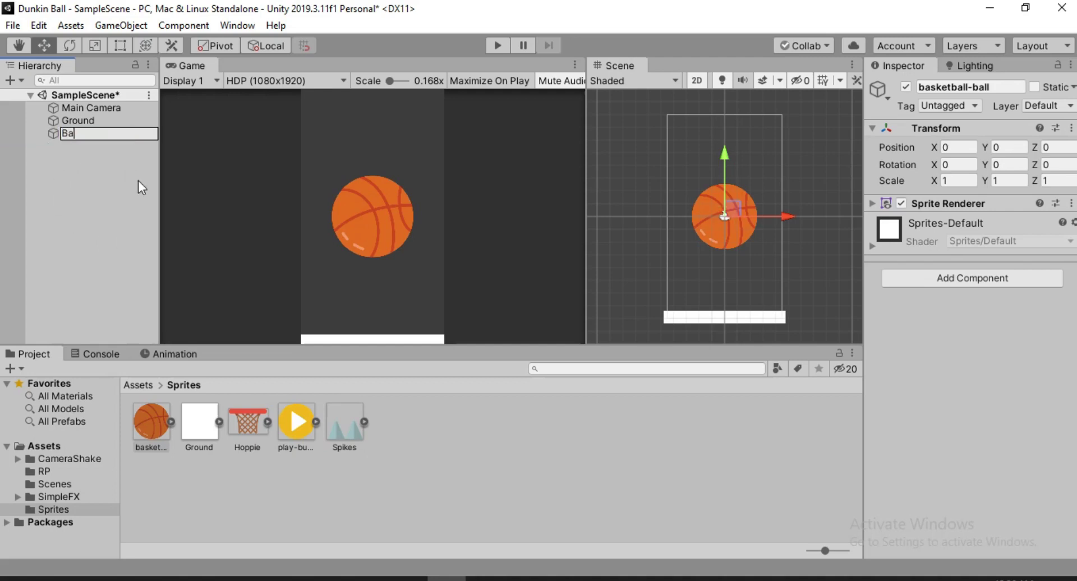
{"action": "type", "text": "ll"}
{"action": "key", "text": "Return"}
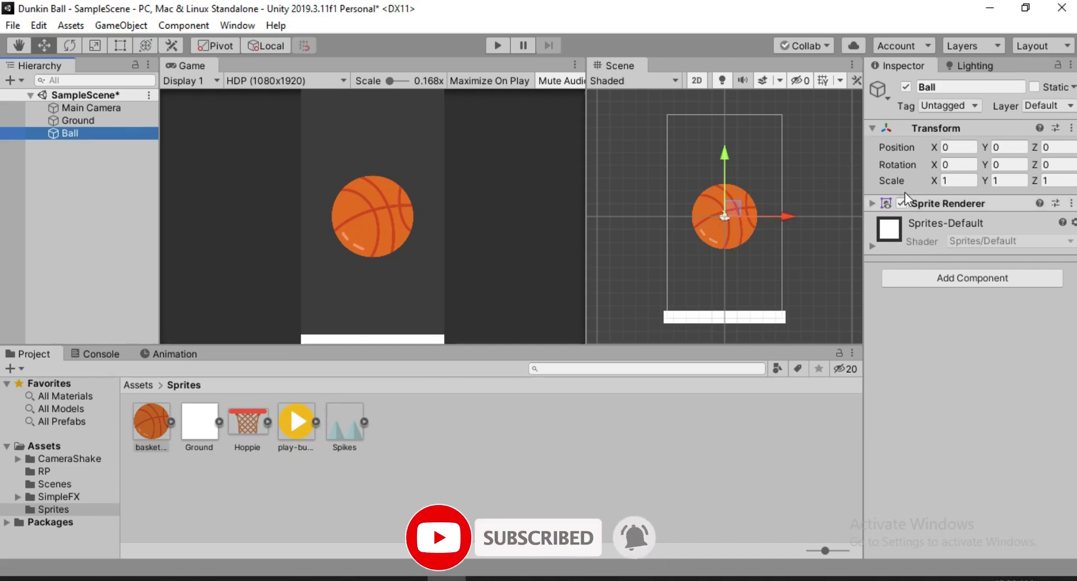
{"action": "left_click", "coordinate": [993, 181]}
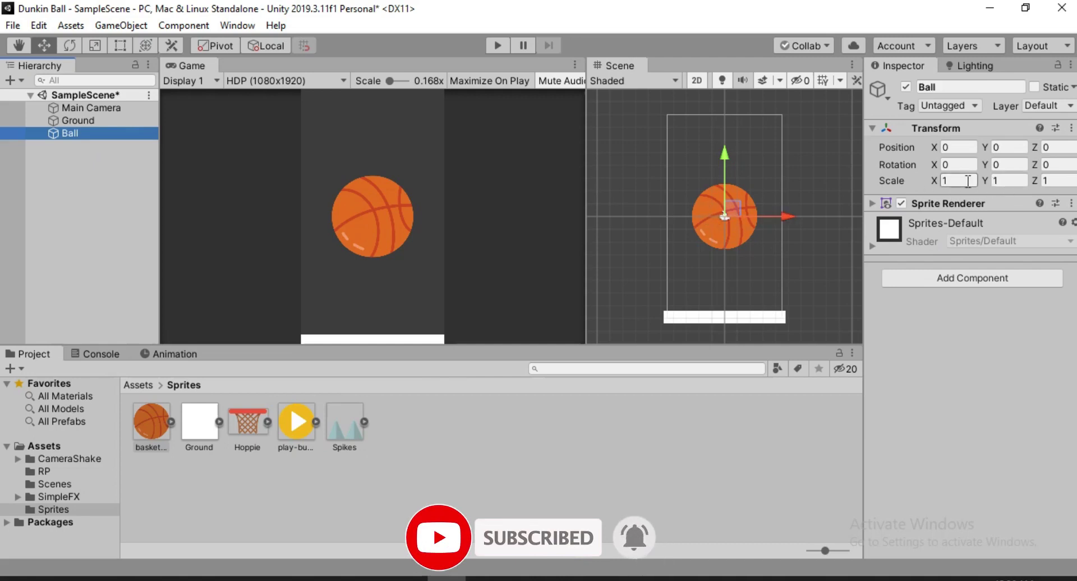
Step: Set the basketball sprite's Pixels Per Unit to 512 and apply it
{"action": "left_click", "coordinate": [155, 417]}
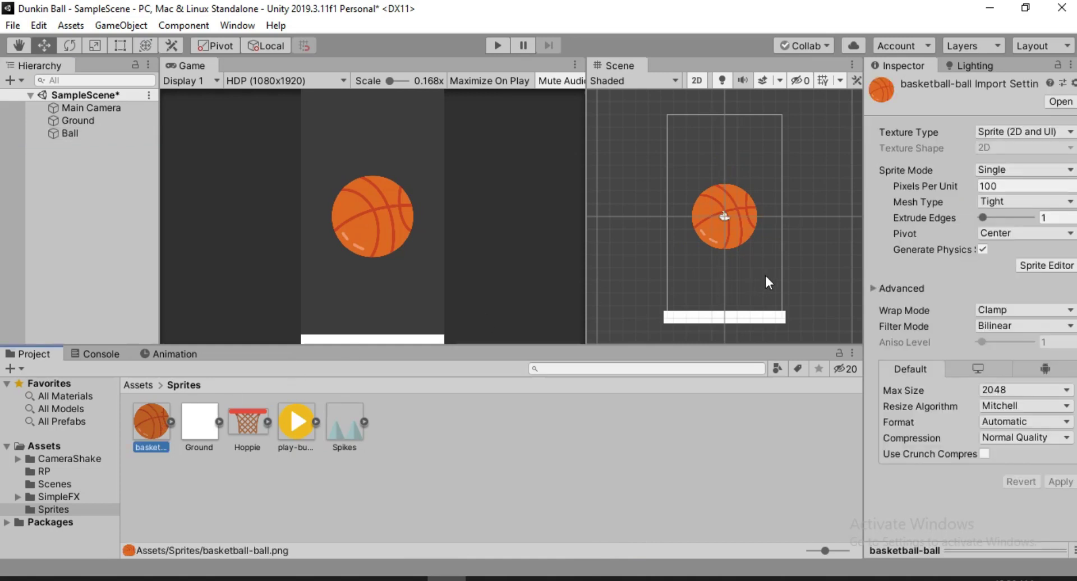
{"action": "left_click", "coordinate": [1012, 185]}
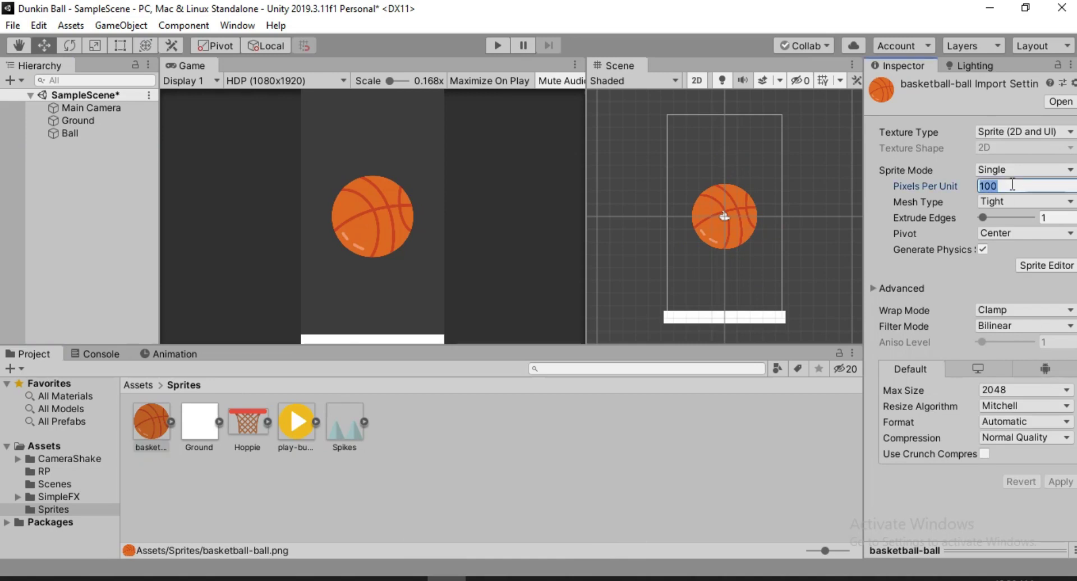
{"action": "type", "text": "300"}
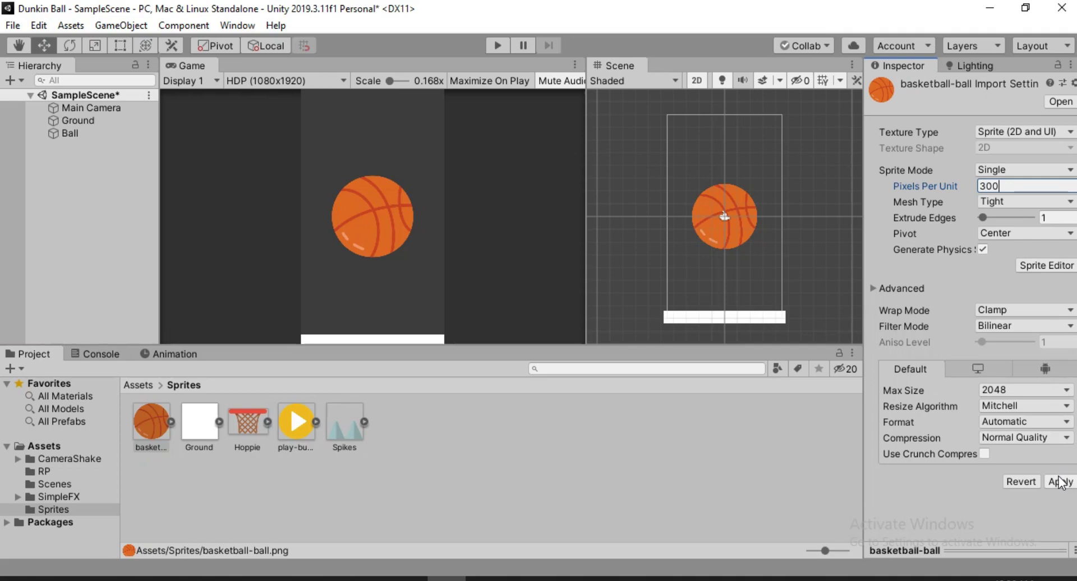
{"action": "left_click", "coordinate": [1058, 477]}
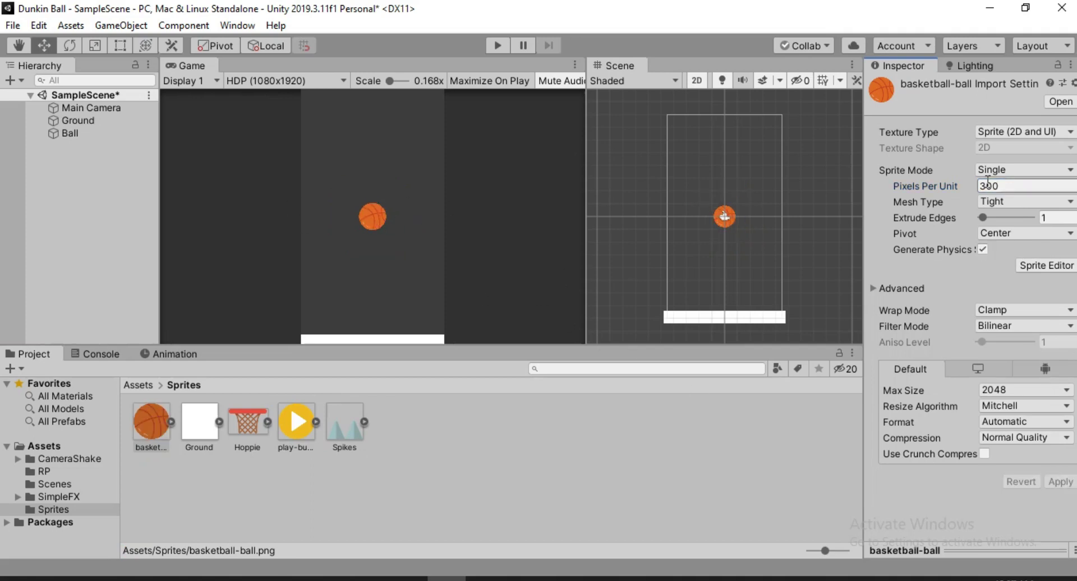
{"action": "left_click", "coordinate": [1006, 186]}
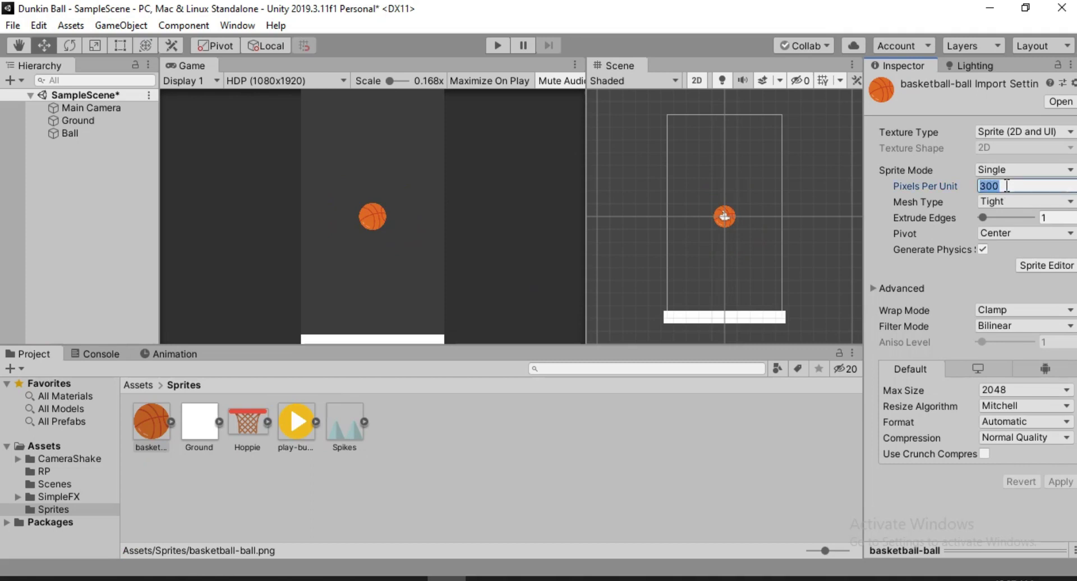
{"action": "type", "text": "512"}
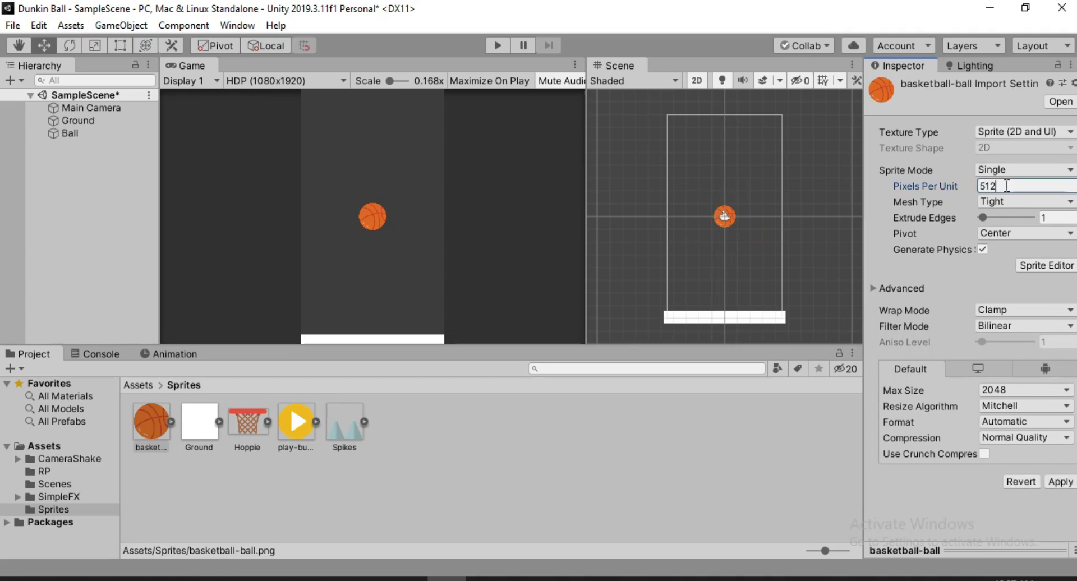
{"action": "left_click", "coordinate": [1061, 481]}
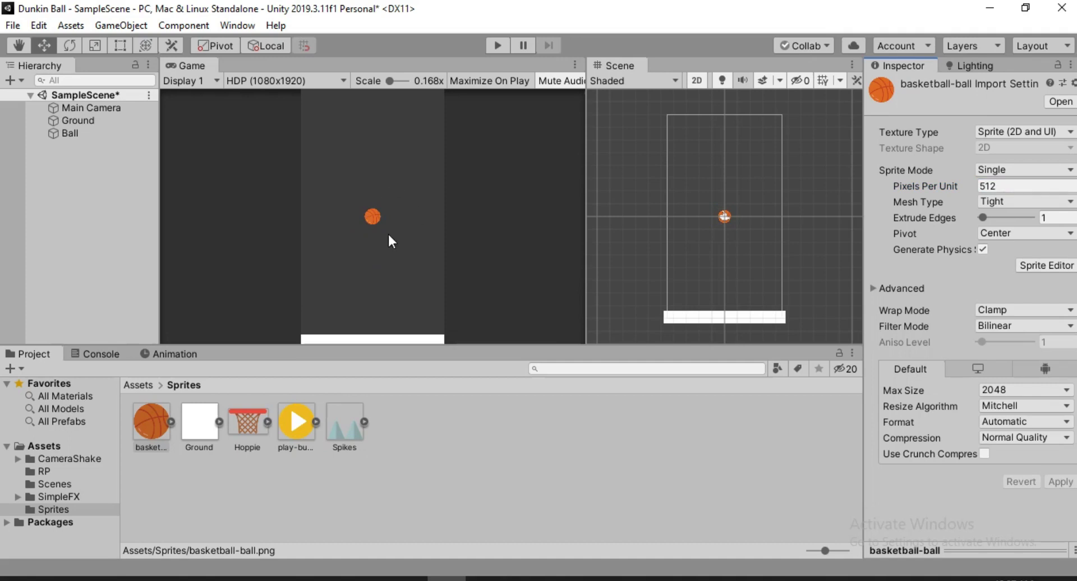
Step: Enable Maximize On Play and run a brief play preview of the scene
{"action": "left_click", "coordinate": [494, 83]}
{"action": "left_click", "coordinate": [497, 46]}
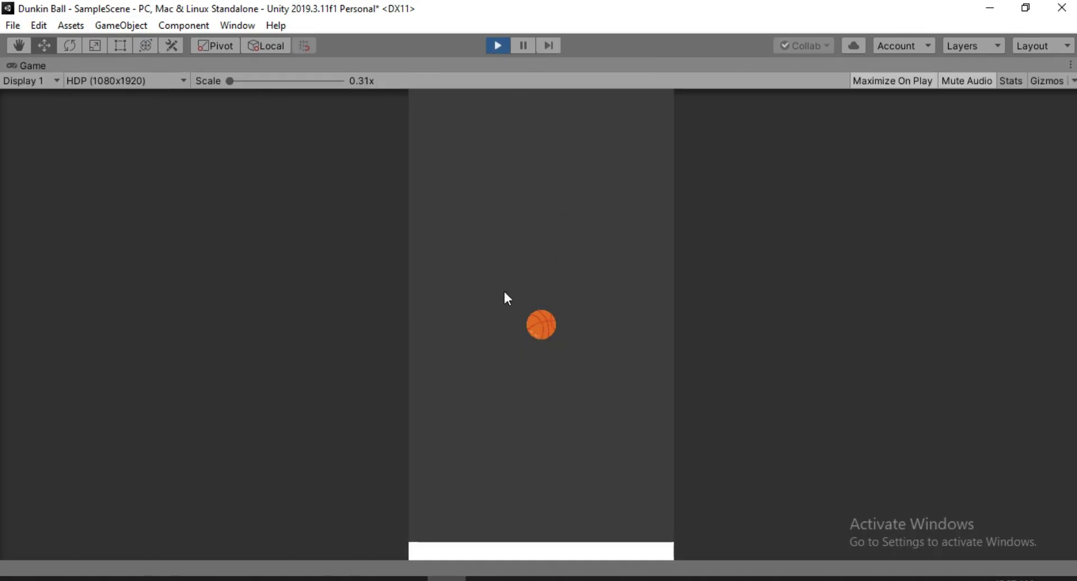
{"action": "left_click", "coordinate": [496, 45]}
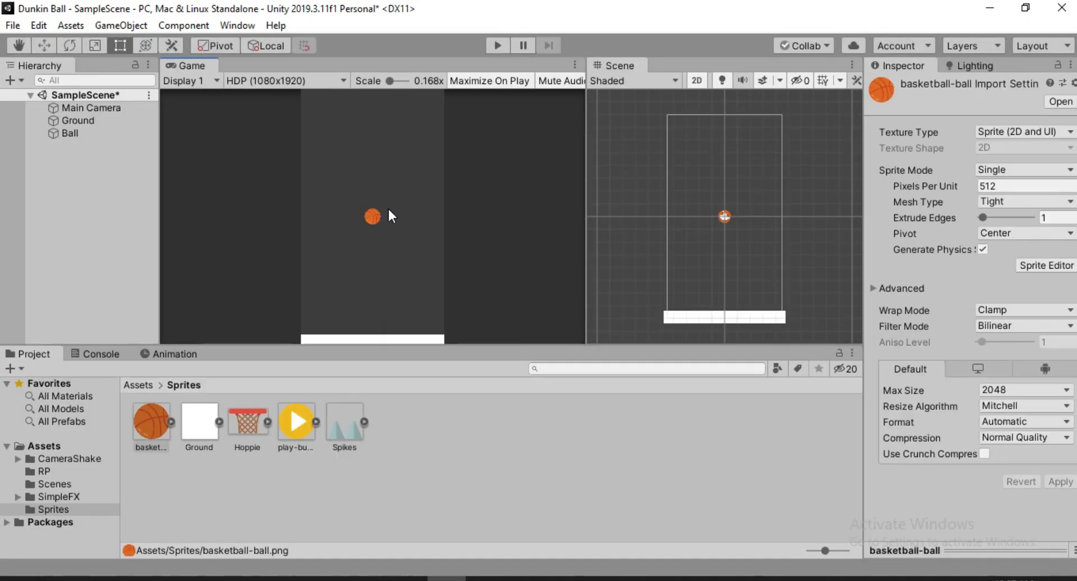
Step: Add a Circle Collider 2D and a Rigidbody 2D to the Ball
{"action": "left_click", "coordinate": [91, 135]}
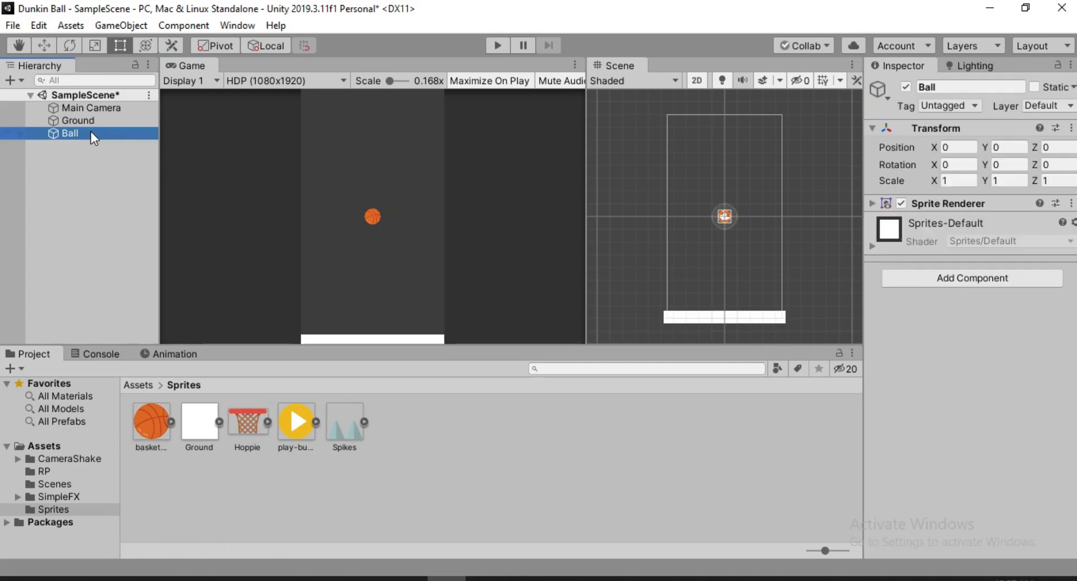
{"action": "left_click", "coordinate": [945, 276]}
{"action": "type", "text": "circle"}
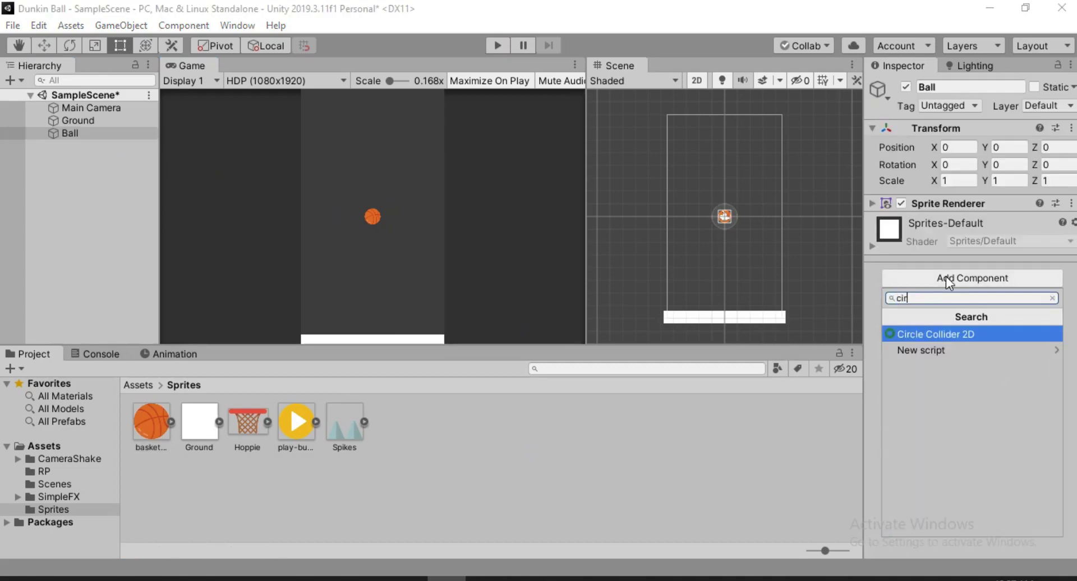
{"action": "key", "text": "Return"}
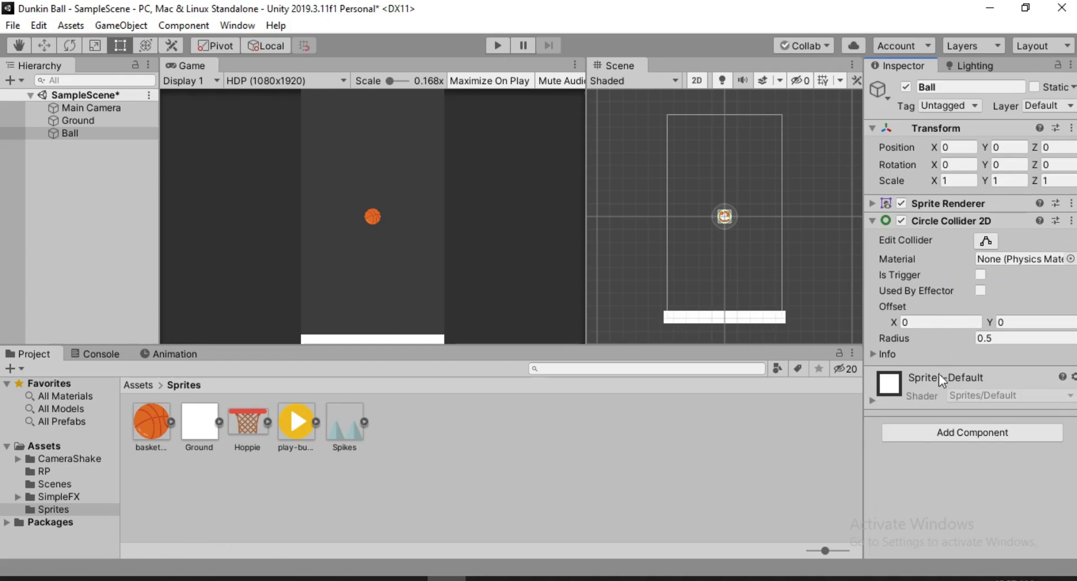
{"action": "left_click", "coordinate": [945, 431]}
{"action": "type", "text": "rig"}
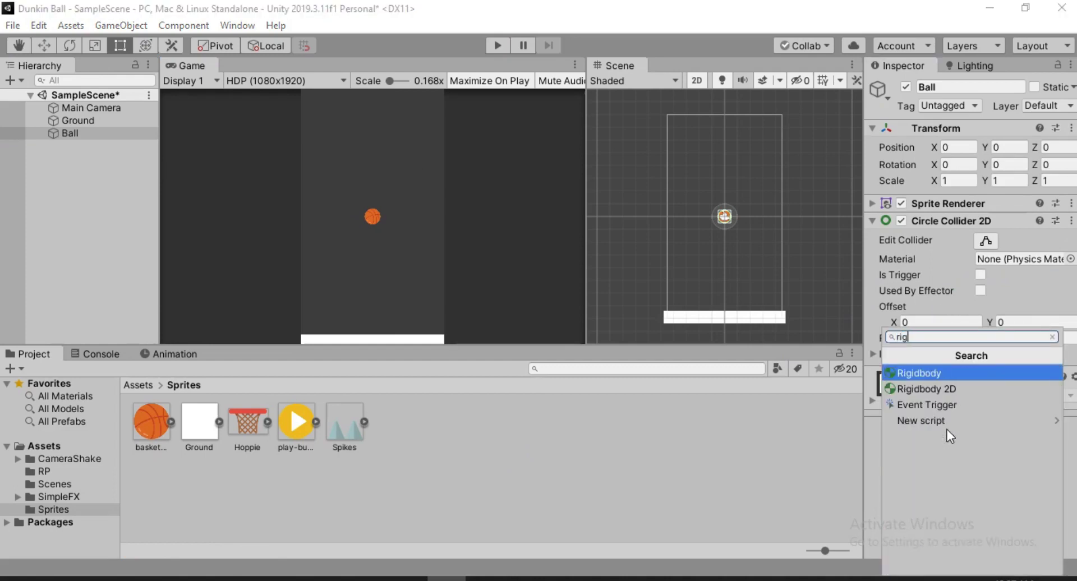
{"action": "key", "text": "Down"}
{"action": "key", "text": "Return"}
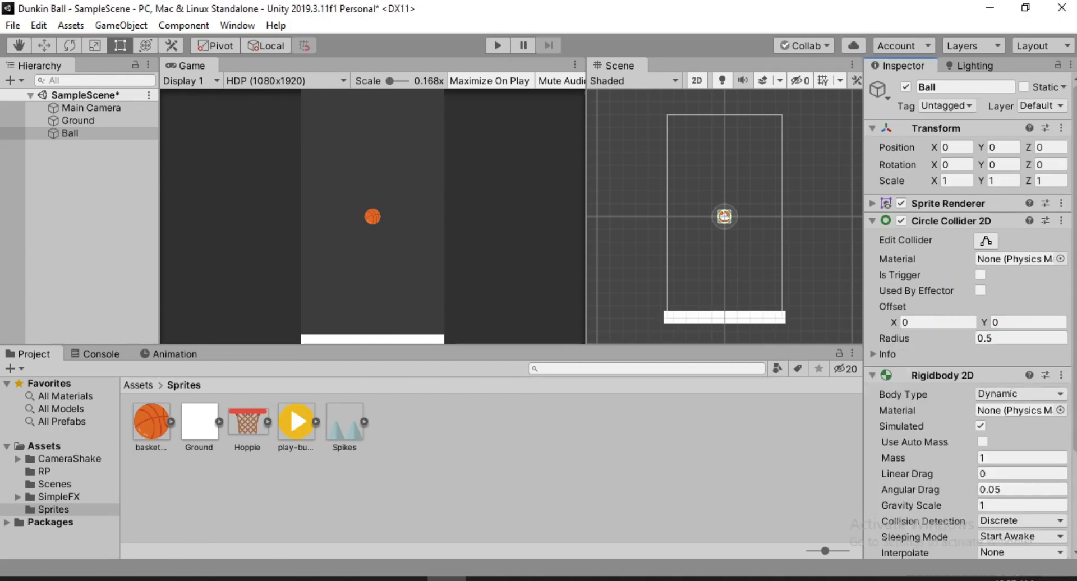
Step: Play the scene to watch the Ball fall onto the Ground
{"action": "scroll", "coordinate": [962, 336], "scroll_direction": "down", "scroll_amount": 4}
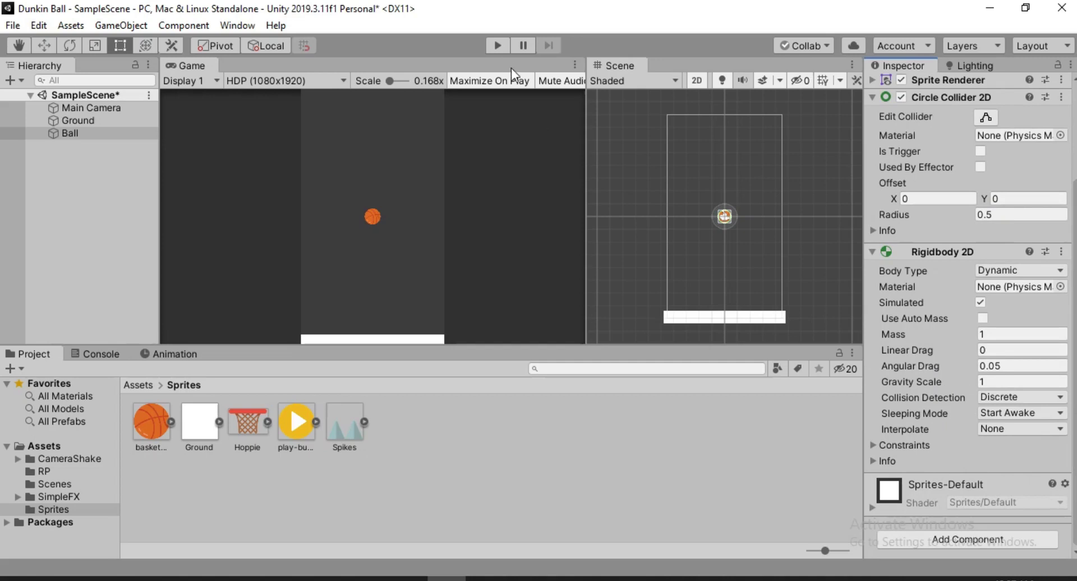
{"action": "left_click", "coordinate": [497, 46]}
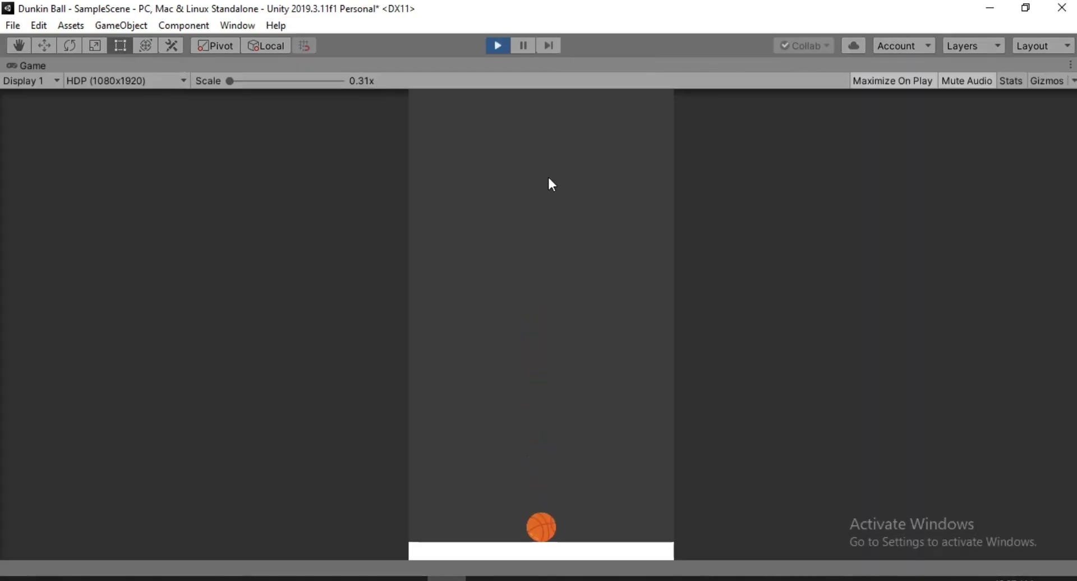
{"action": "left_click", "coordinate": [496, 45]}
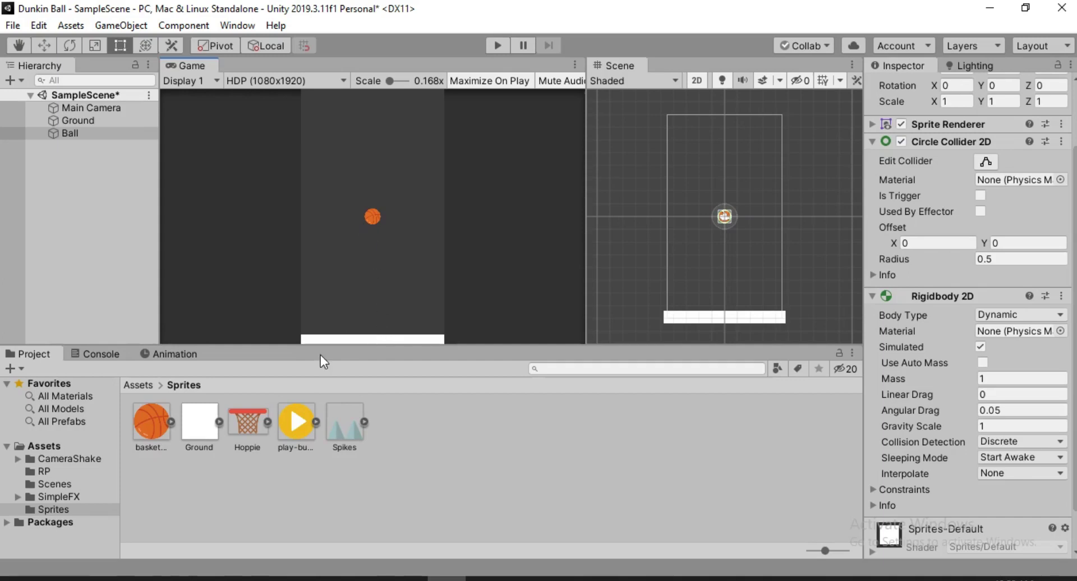
Step: Create a folder named Mats in the Assets folder
{"action": "left_click", "coordinate": [62, 445]}
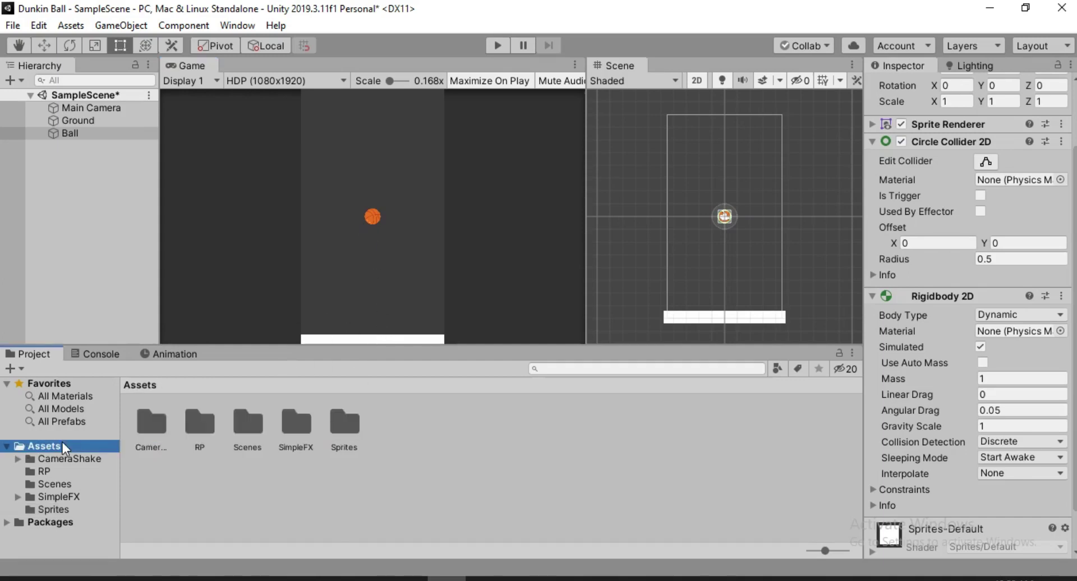
{"action": "right_click", "coordinate": [449, 476]}
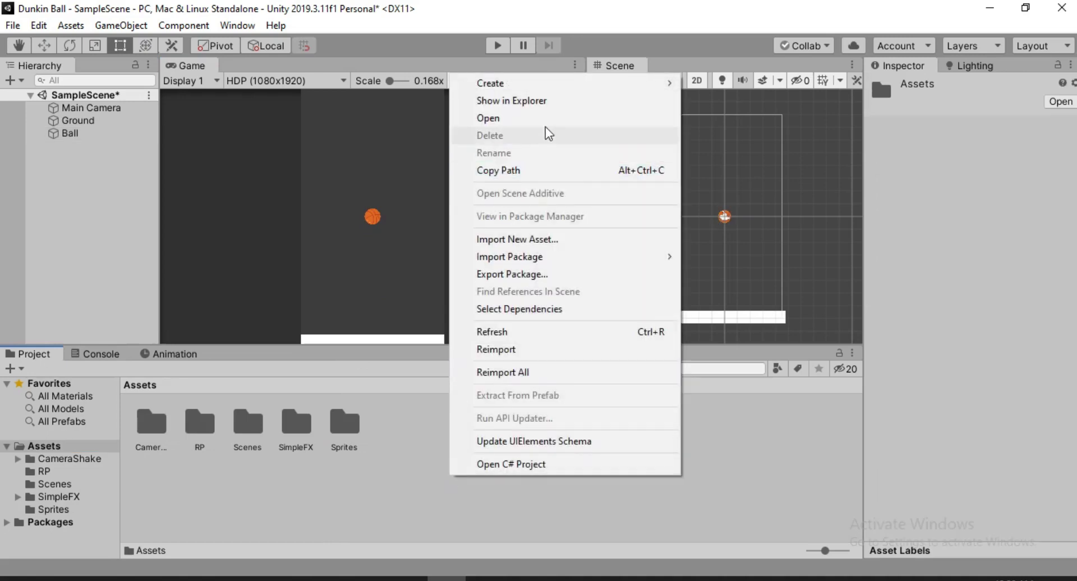
{"action": "mouse_move", "coordinate": [545, 89]}
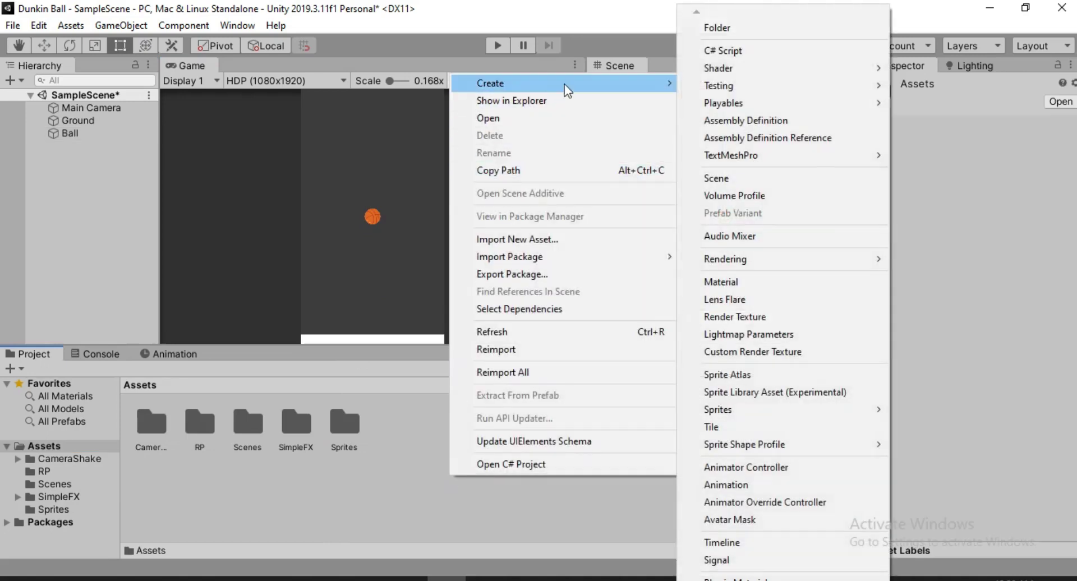
{"action": "left_click", "coordinate": [721, 35]}
{"action": "type", "text": "Mat"}
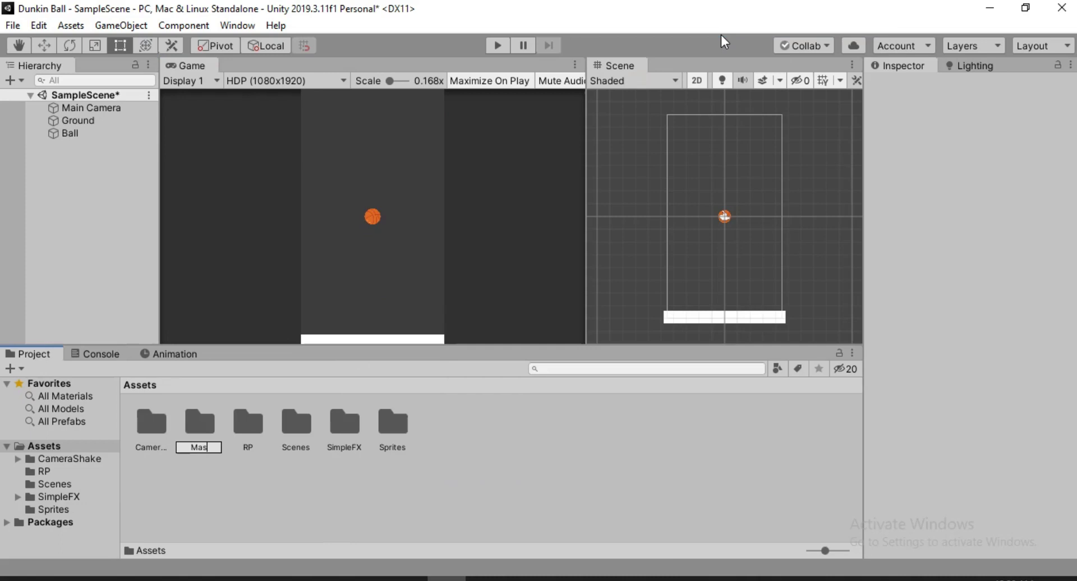
{"action": "type", "text": "s"}
{"action": "key", "text": "Return"}
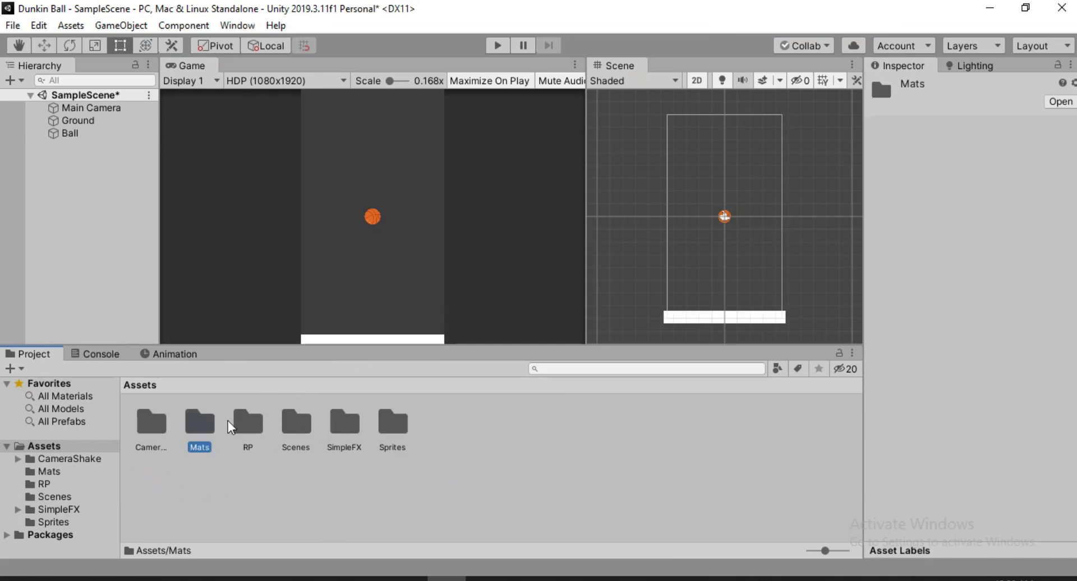
Step: Inside Mats, create a Physics Material 2D named BallMat
{"action": "double_click", "coordinate": [200, 425]}
{"action": "right_click", "coordinate": [238, 446]}
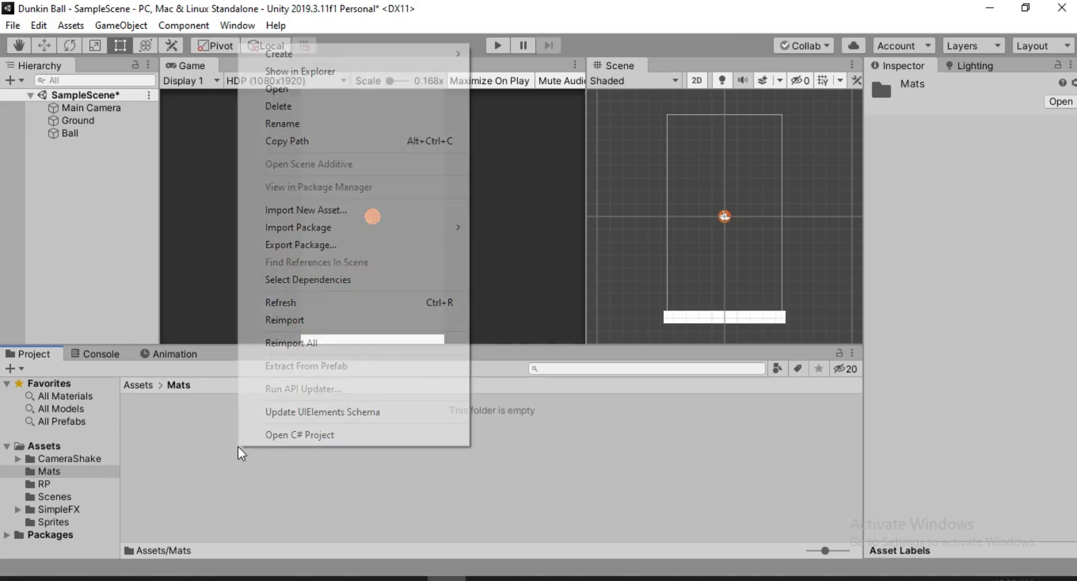
{"action": "mouse_move", "coordinate": [413, 53]}
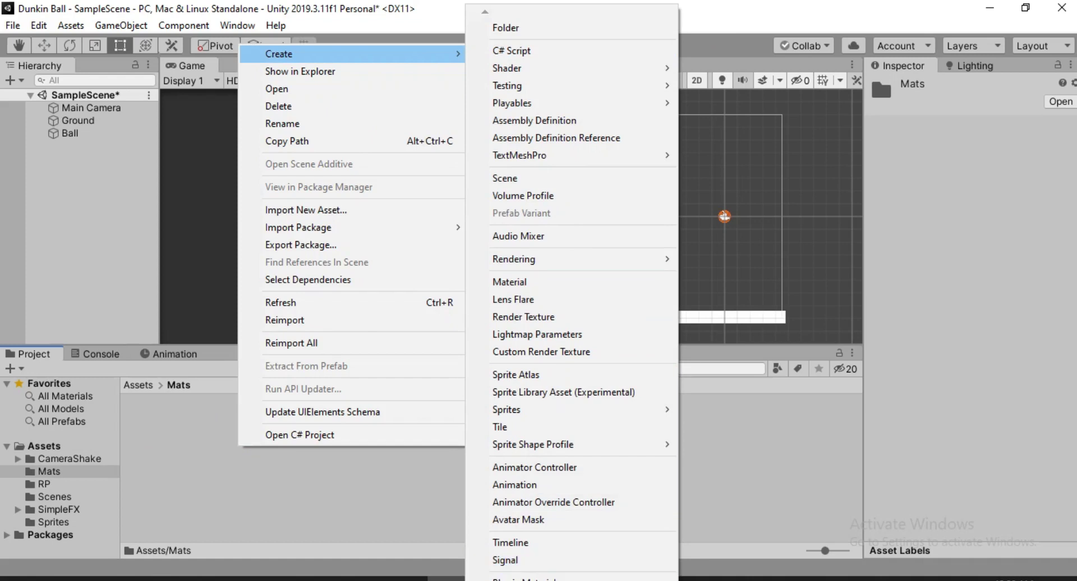
{"action": "scroll", "coordinate": [561, 575], "scroll_direction": "down", "scroll_amount": 2}
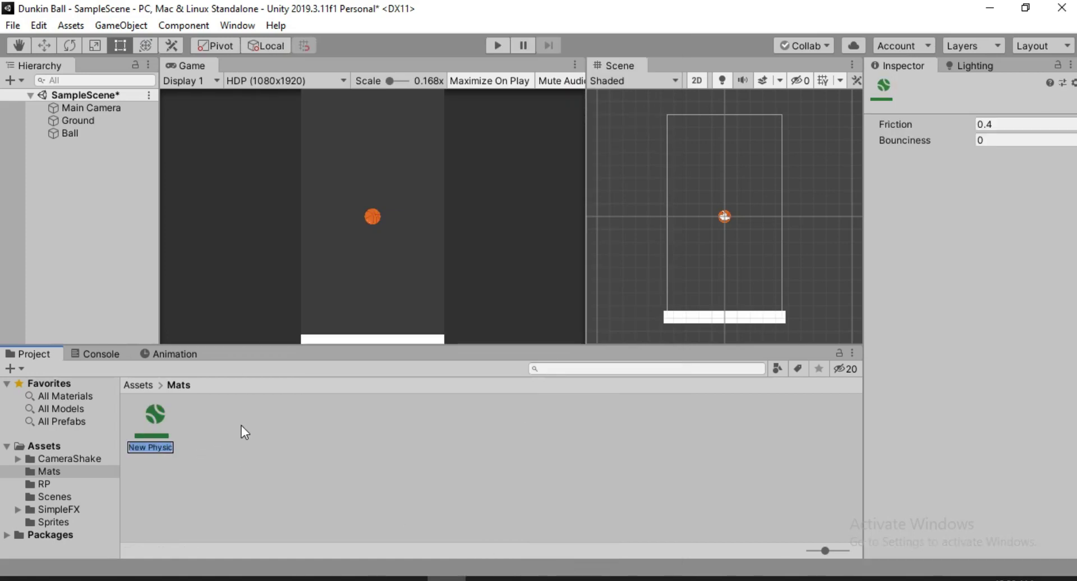
{"action": "type", "text": "BallMat"}
{"action": "key", "text": "Return"}
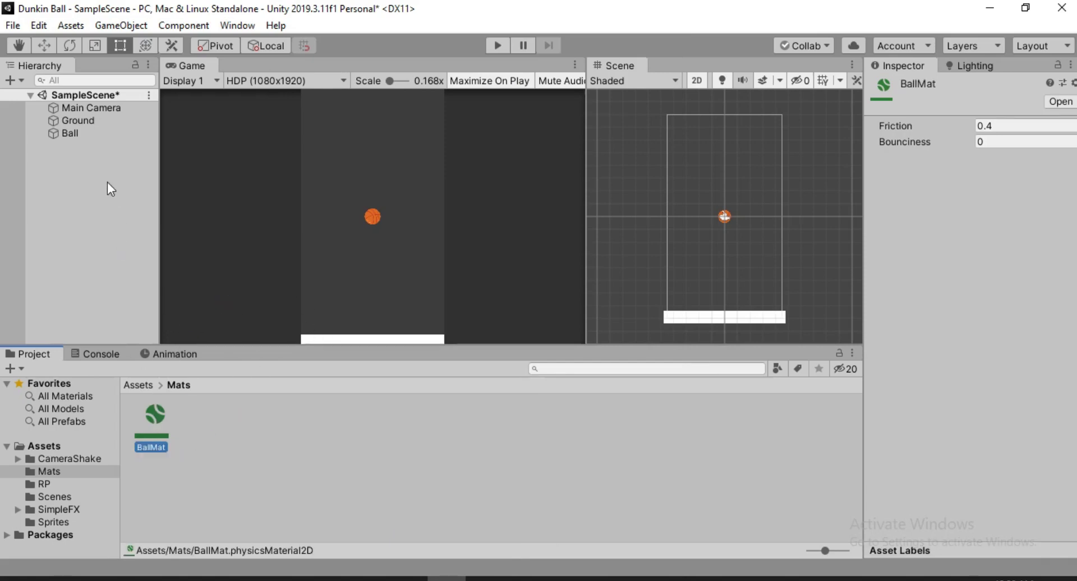
Step: Assign BallMat as the material of the Ball's Circle Collider 2D
{"action": "left_click", "coordinate": [85, 137]}
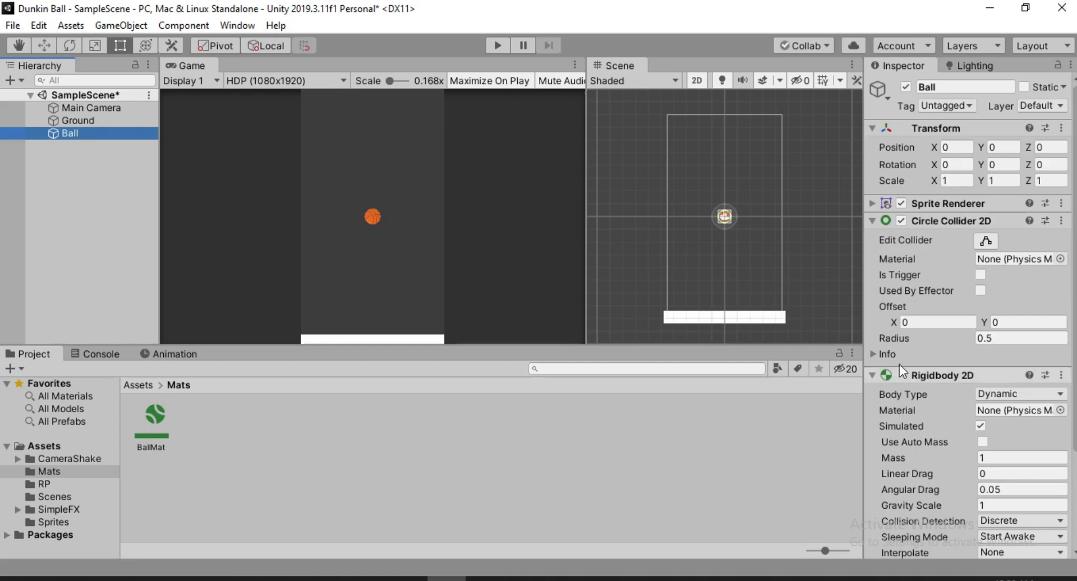
{"action": "left_click", "coordinate": [871, 374]}
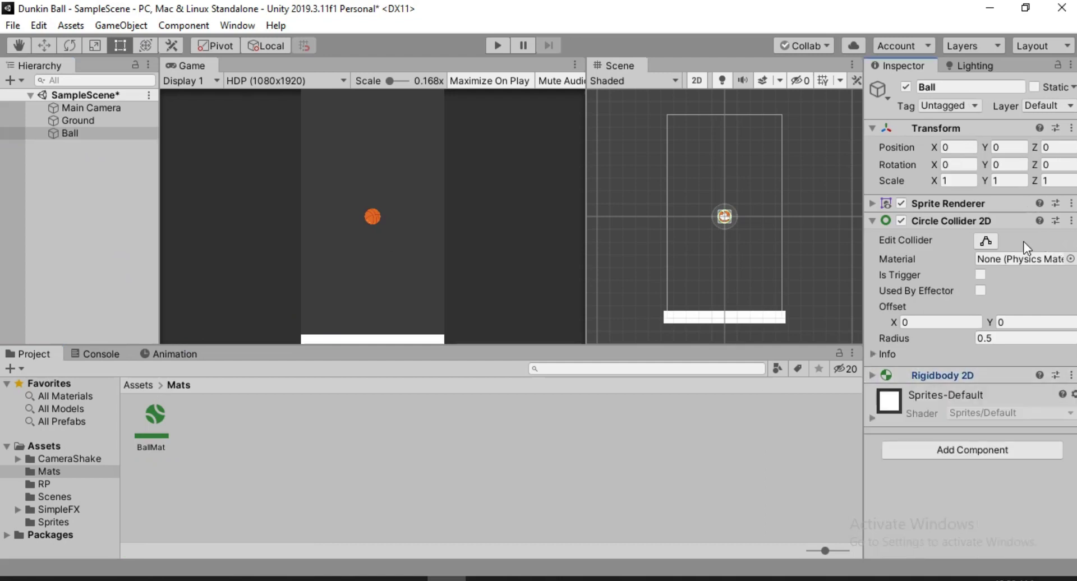
{"action": "left_click_drag", "start_coordinate": [166, 426], "coordinate": [1010, 259]}
Step: Set BallMat's Bounciness to 0.5 and play the scene to test the bounce
{"action": "left_click", "coordinate": [154, 427]}
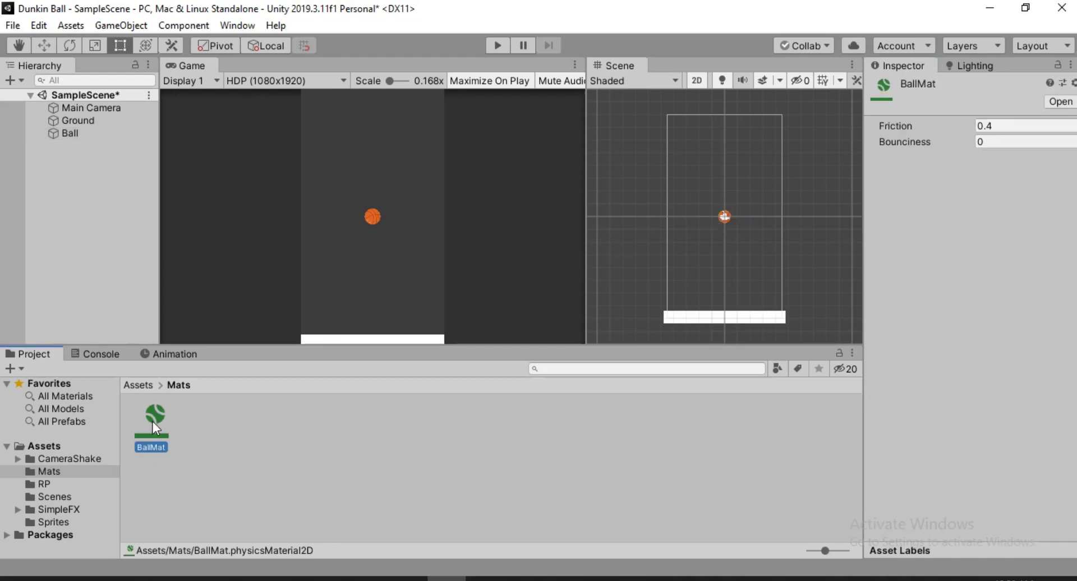
{"action": "left_click", "coordinate": [1009, 125]}
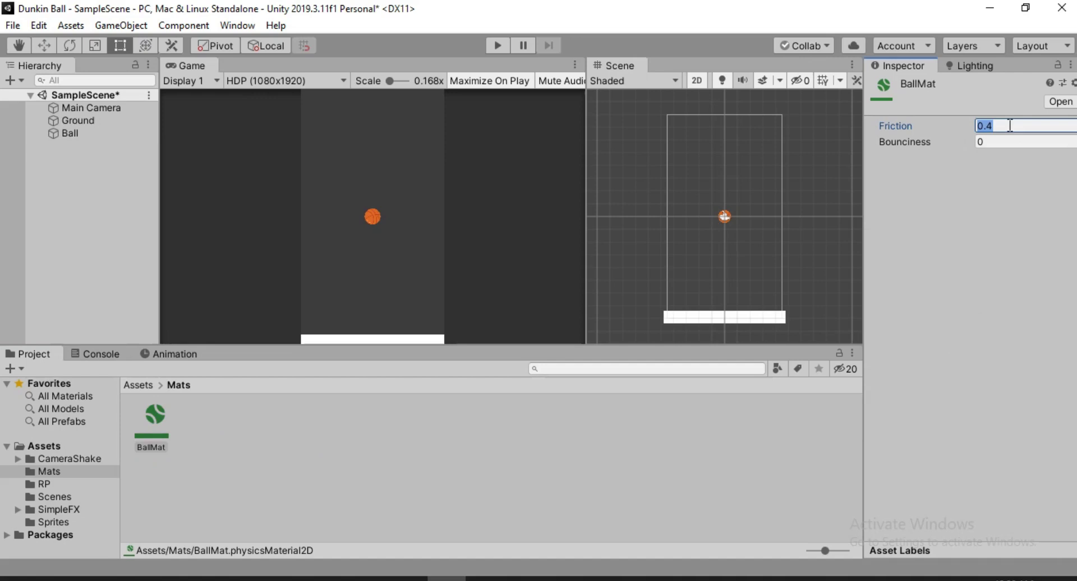
{"action": "left_click", "coordinate": [1011, 141]}
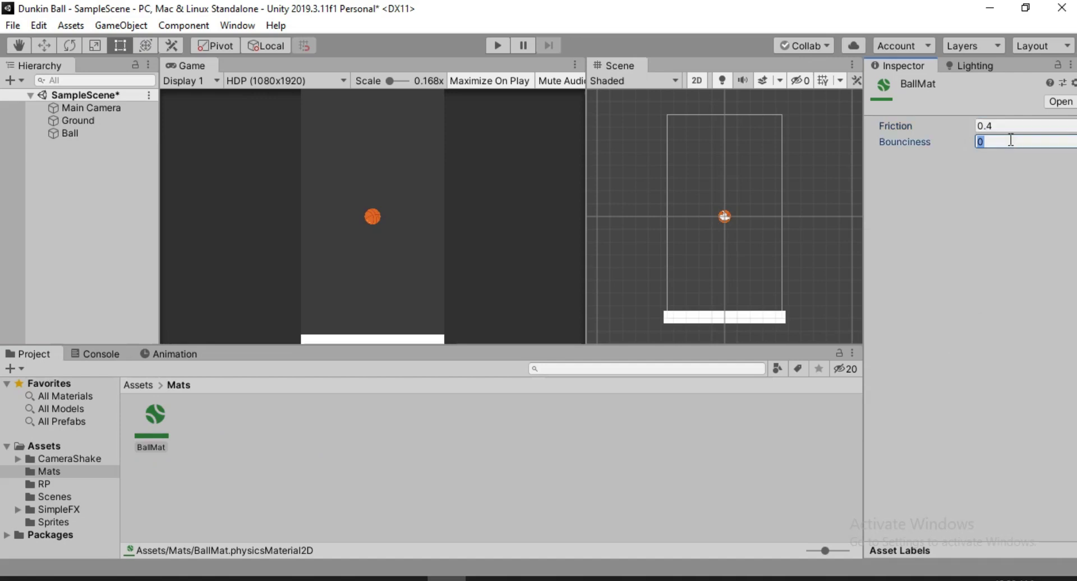
{"action": "type", "text": ".5"}
{"action": "left_click", "coordinate": [498, 45]}
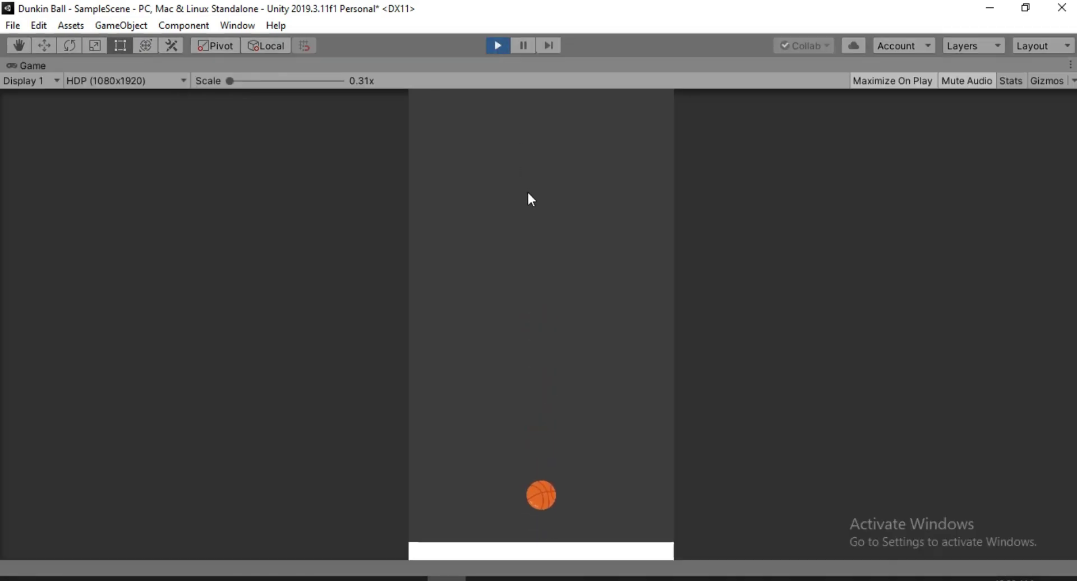
{"action": "left_click", "coordinate": [502, 46]}
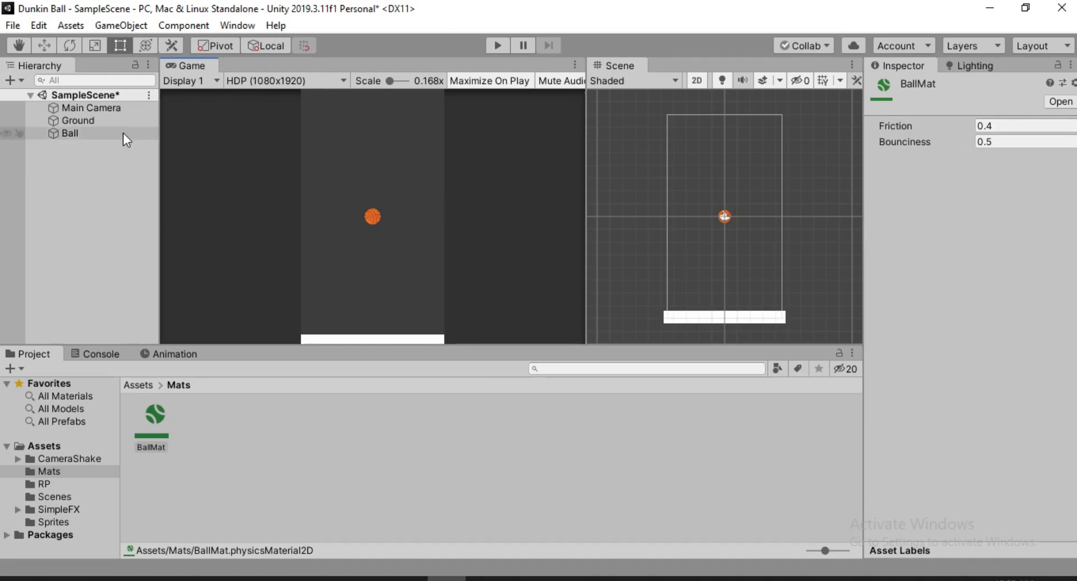
Step: Create a new script named MovementScript and attach it to the Ball
{"action": "left_click", "coordinate": [103, 132]}
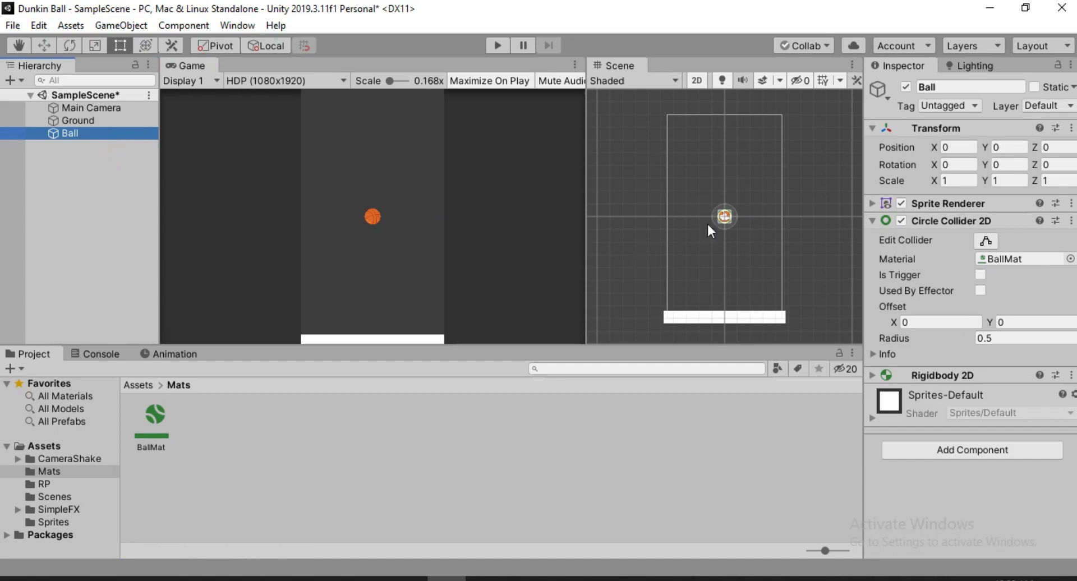
{"action": "left_click", "coordinate": [872, 222]}
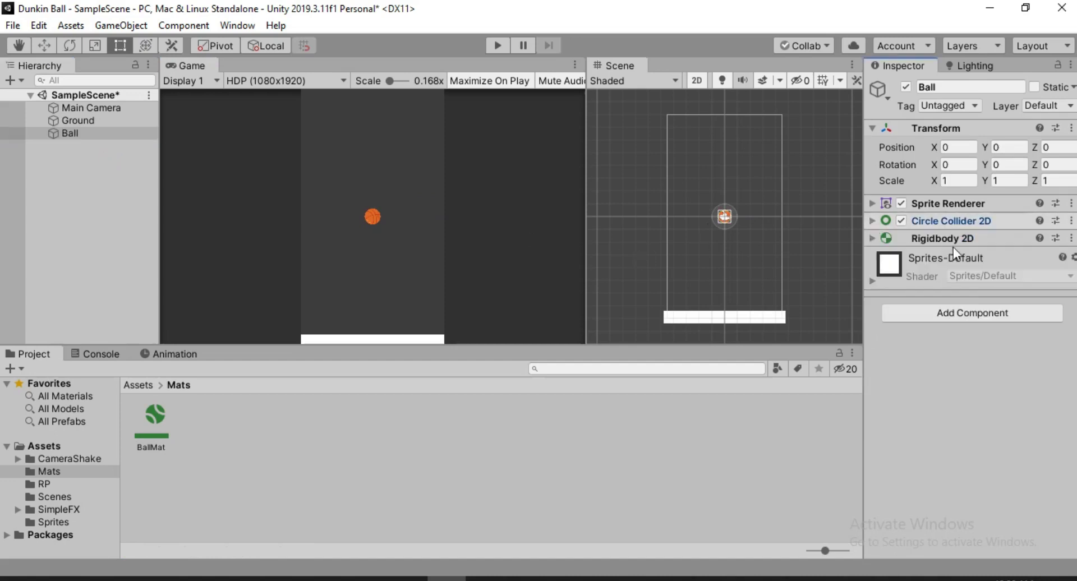
{"action": "left_click", "coordinate": [970, 313]}
{"action": "type", "text": "M"}
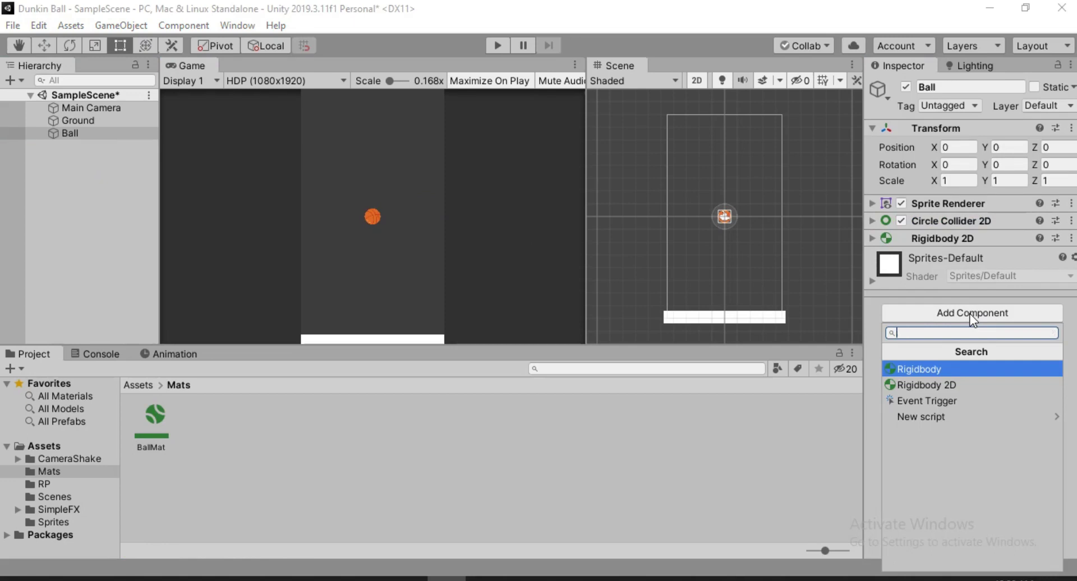
{"action": "type", "text": "ovement"}
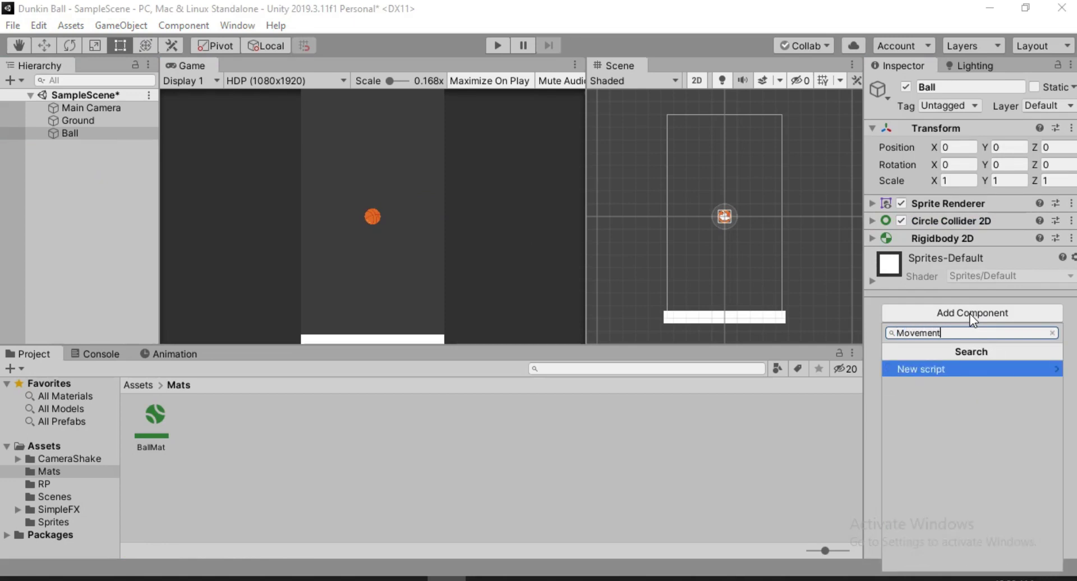
{"action": "type", "text": "Script"}
{"action": "key", "text": "Return"}
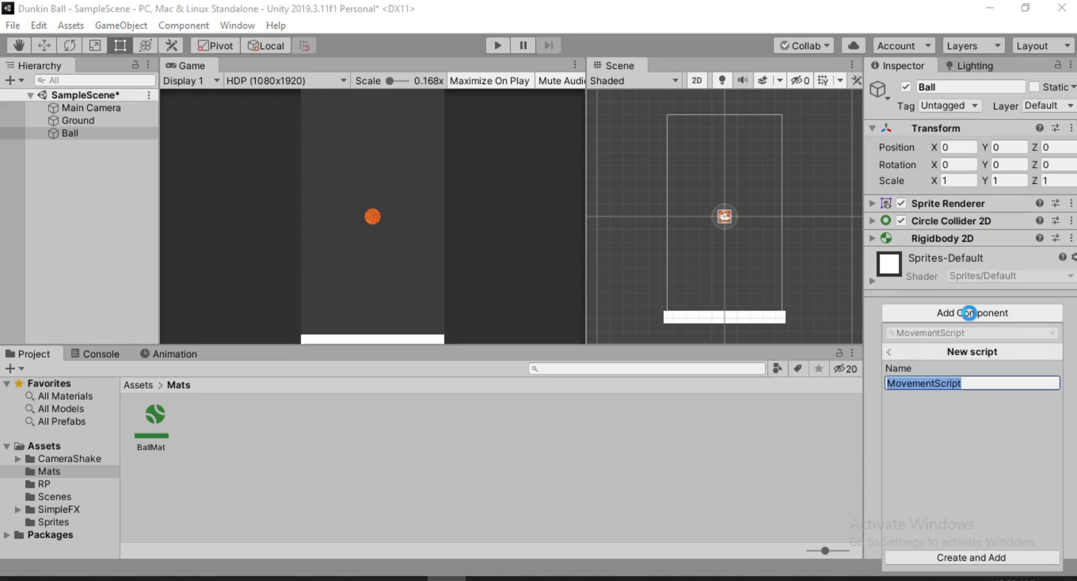
{"action": "key", "text": "Return"}
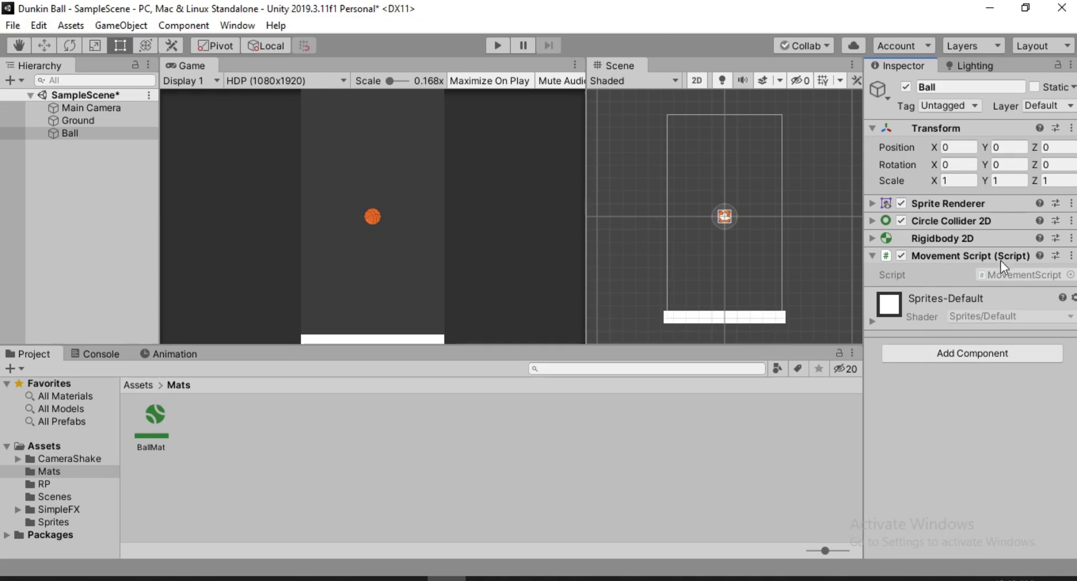
Step: Create a Scripts folder in Assets and move MovementScript into it
{"action": "left_click", "coordinate": [74, 446]}
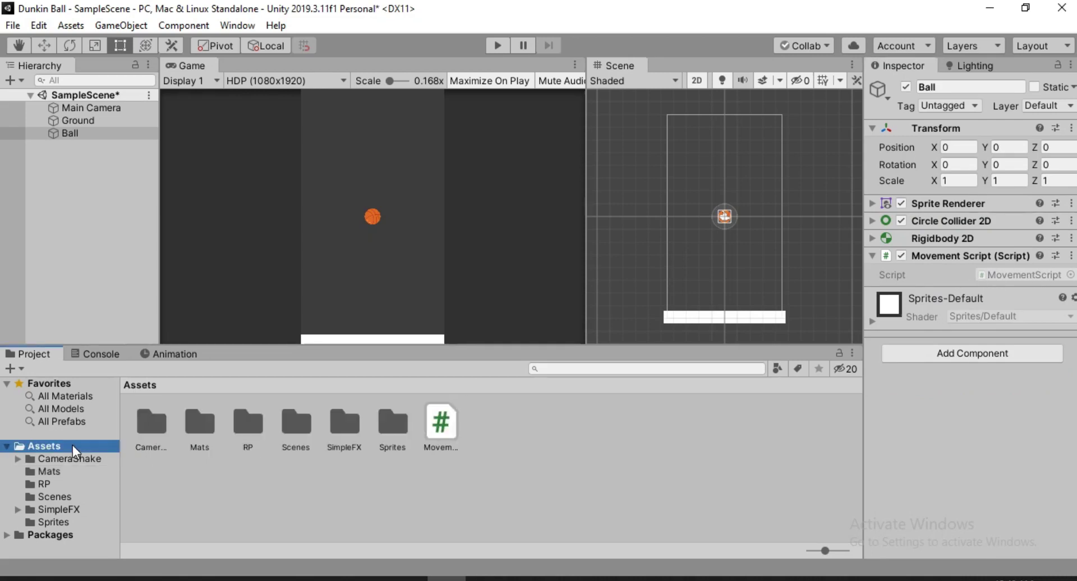
{"action": "right_click", "coordinate": [499, 450]}
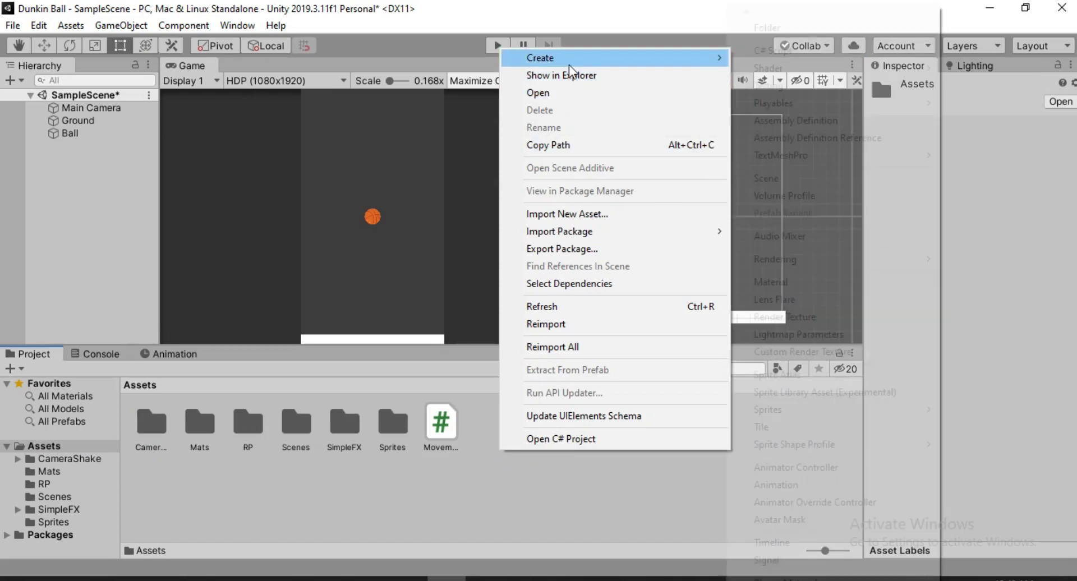
{"action": "mouse_move", "coordinate": [569, 59]}
{"action": "left_click", "coordinate": [778, 27]}
{"action": "type", "text": "S"}
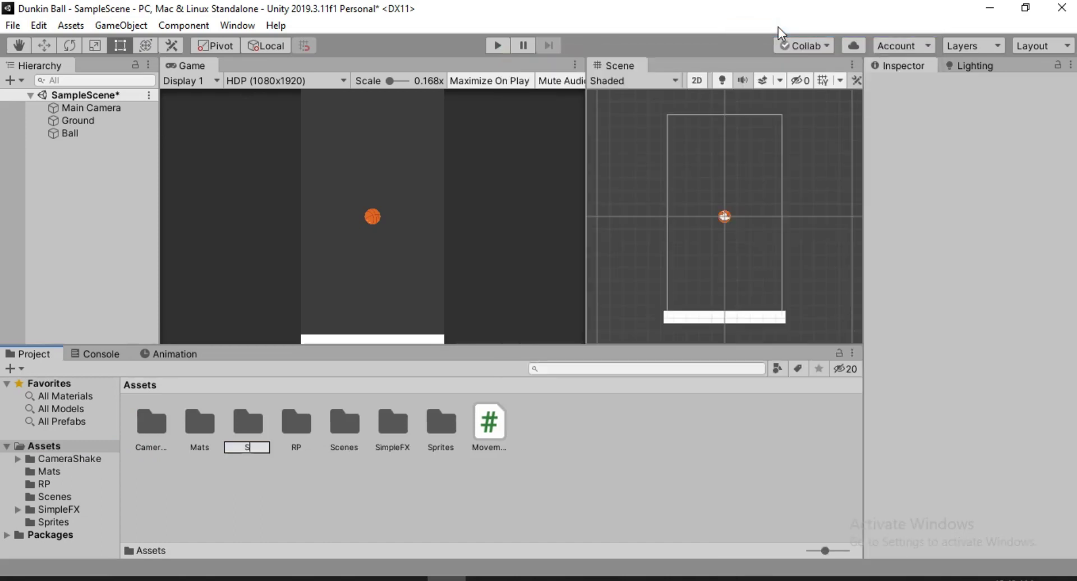
{"action": "type", "text": "cripts"}
{"action": "key", "text": "Return"}
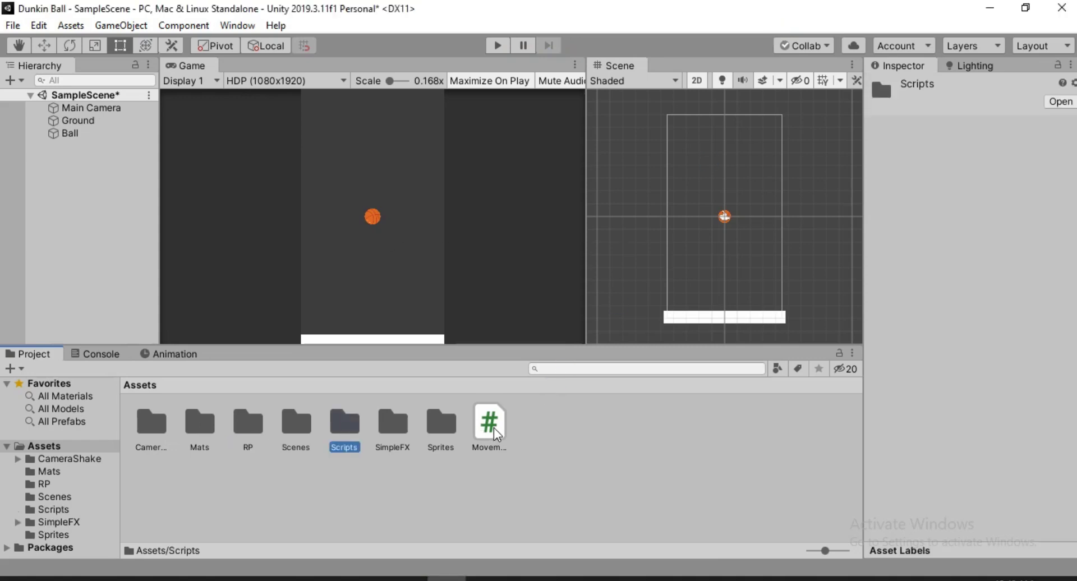
{"action": "left_click_drag", "start_coordinate": [494, 427], "coordinate": [341, 425]}
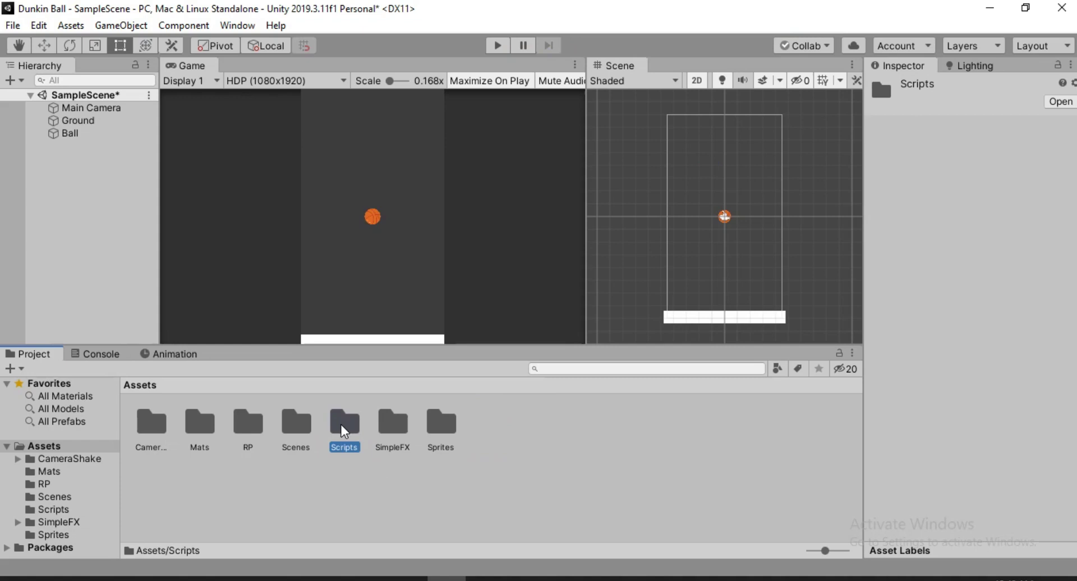